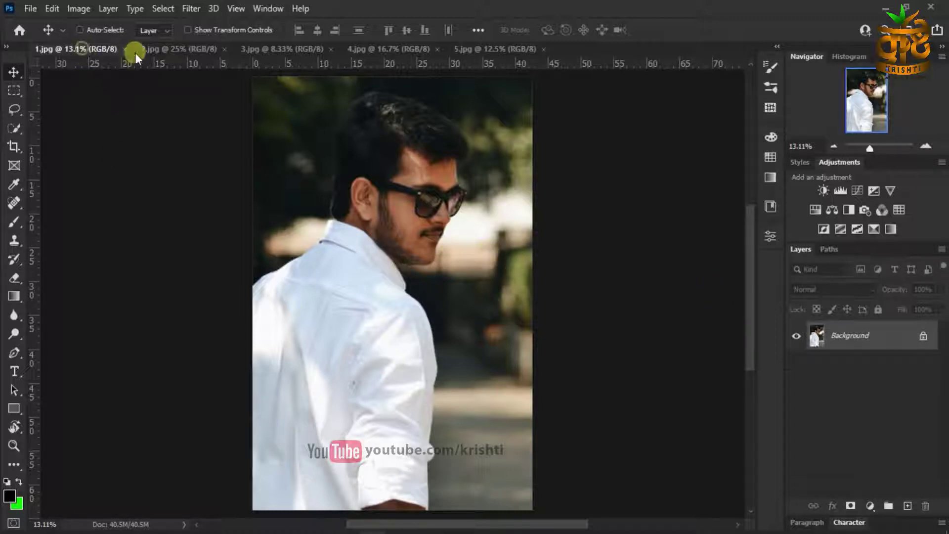
- Bring up the second open photo, the seated woman in the mountain scene
{"action": "left_click", "coordinate": [164, 53]}
{"action": "left_click", "coordinate": [269, 52]}
{"action": "left_click", "coordinate": [347, 48]}
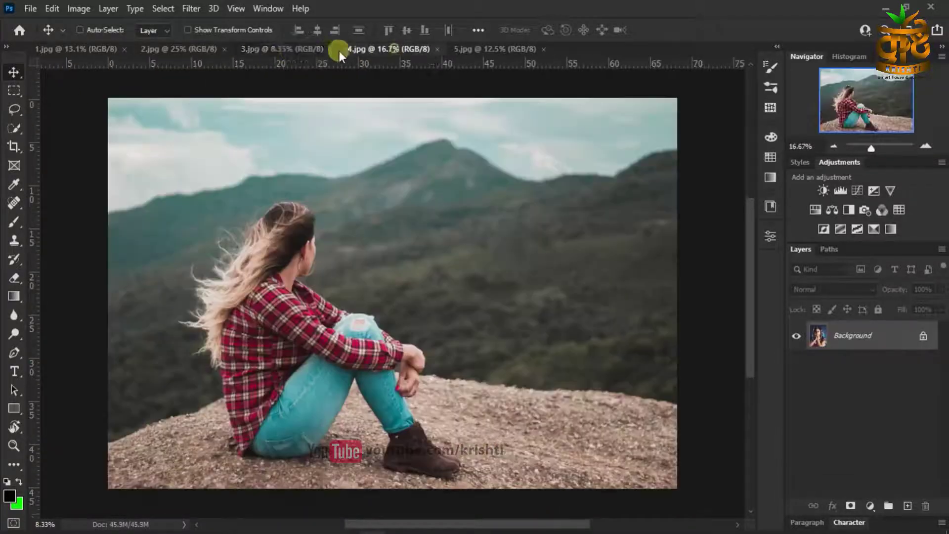
{"action": "left_click", "coordinate": [269, 50]}
{"action": "left_click", "coordinate": [173, 48]}
{"action": "left_click", "coordinate": [104, 49]}
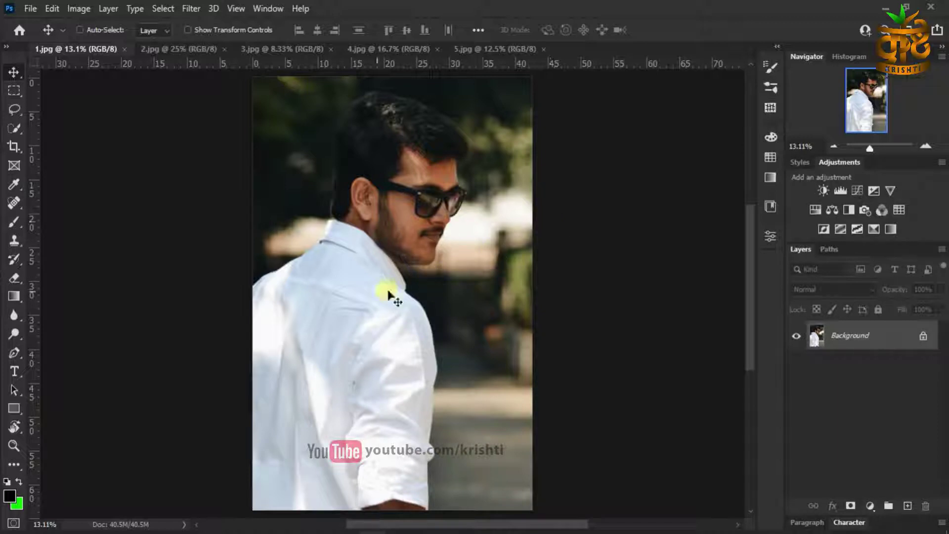
{"action": "scroll", "coordinate": [413, 256], "scroll_direction": "down", "scroll_amount": 1}
{"action": "scroll", "coordinate": [413, 256], "scroll_direction": "up", "scroll_amount": 1}
{"action": "scroll", "coordinate": [407, 254], "scroll_direction": "down", "scroll_amount": 1}
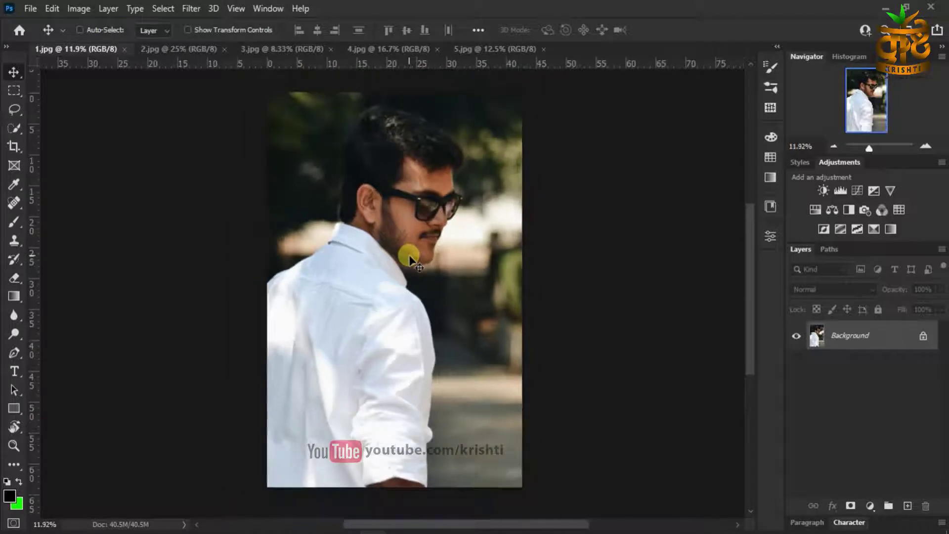
- Duplicate the Background layer and add a green-filled Layer 1 above the original
{"action": "left_click_drag", "start_coordinate": [908, 340], "coordinate": [913, 512]}
{"action": "left_click", "coordinate": [883, 365]}
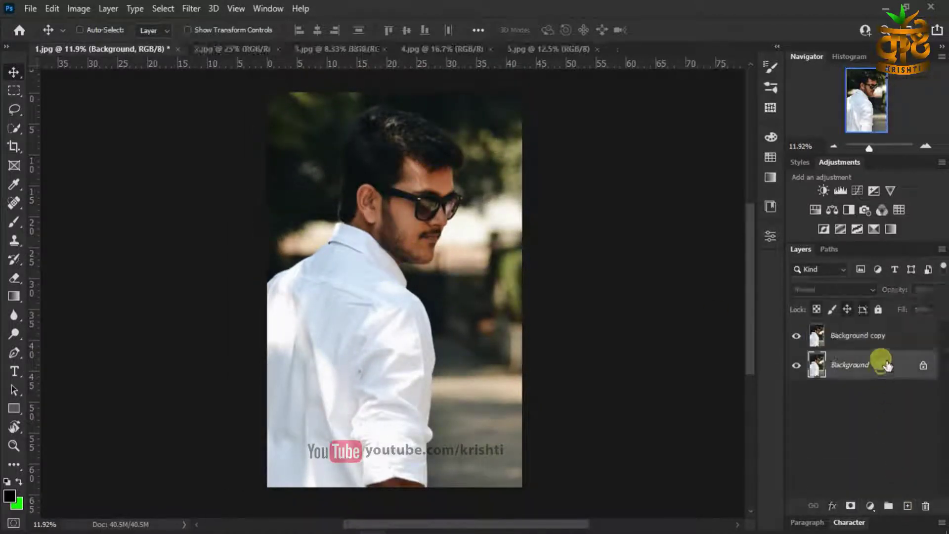
{"action": "left_click", "coordinate": [908, 504]}
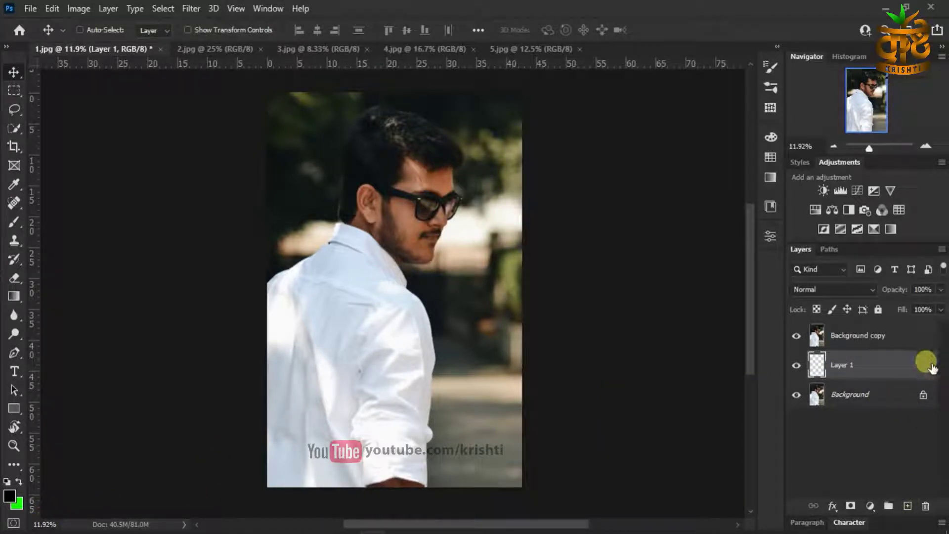
{"action": "key", "text": "ctrl+BackSpace"}
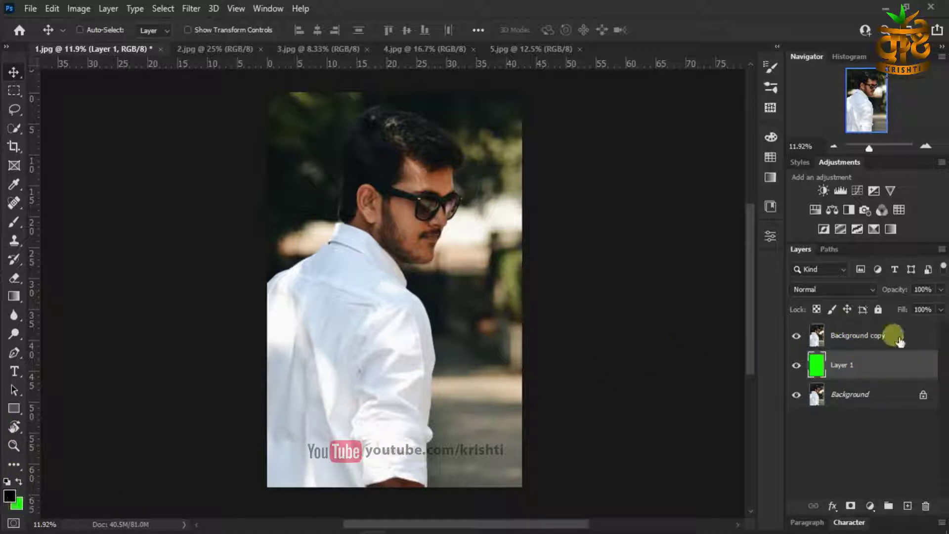
- Select the man on Background copy with Select Subject and add a layer mask
{"action": "left_click", "coordinate": [870, 335]}
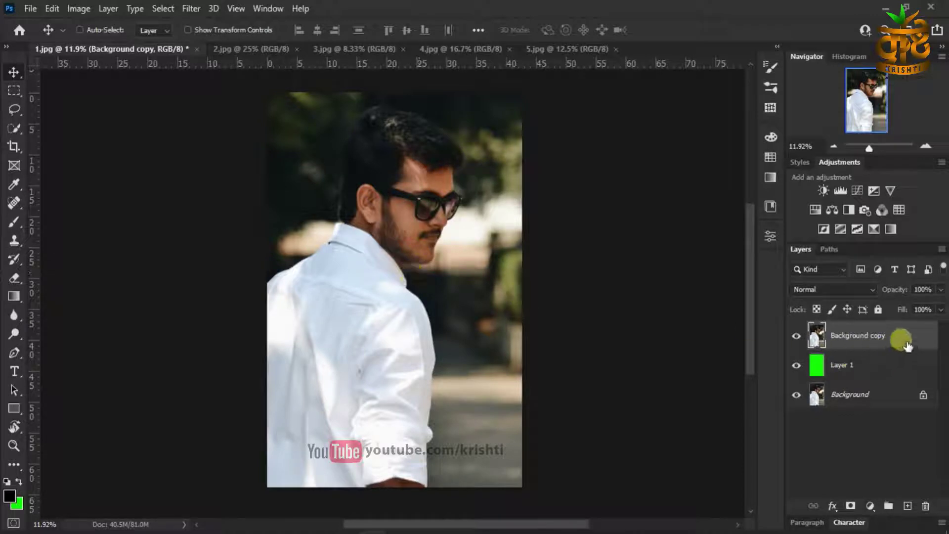
{"action": "left_click", "coordinate": [16, 128]}
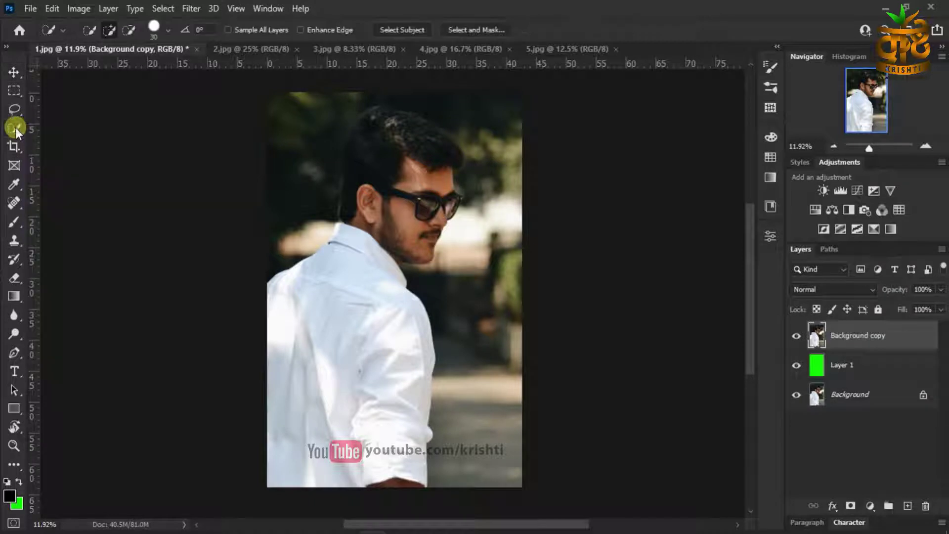
{"action": "right_click", "coordinate": [15, 127]}
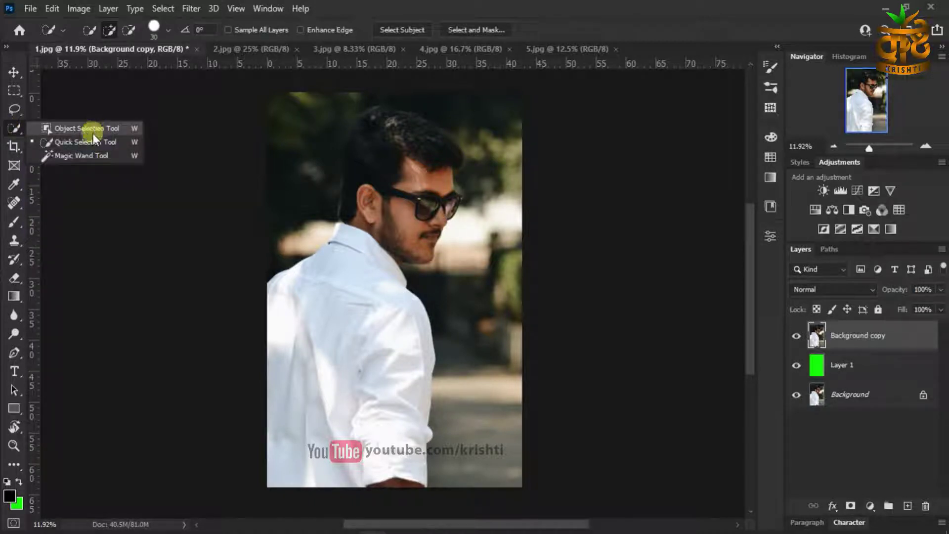
{"action": "left_click", "coordinate": [9, 130]}
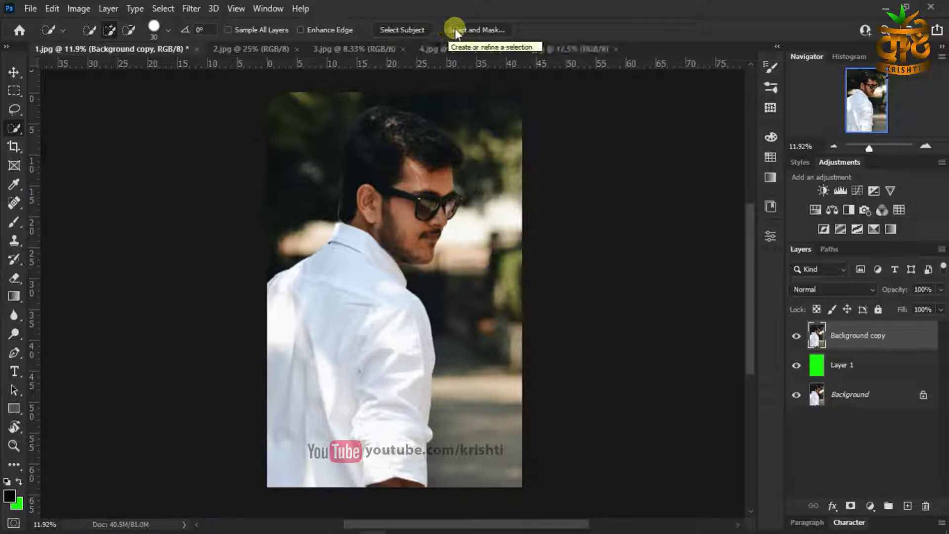
{"action": "left_click", "coordinate": [409, 28]}
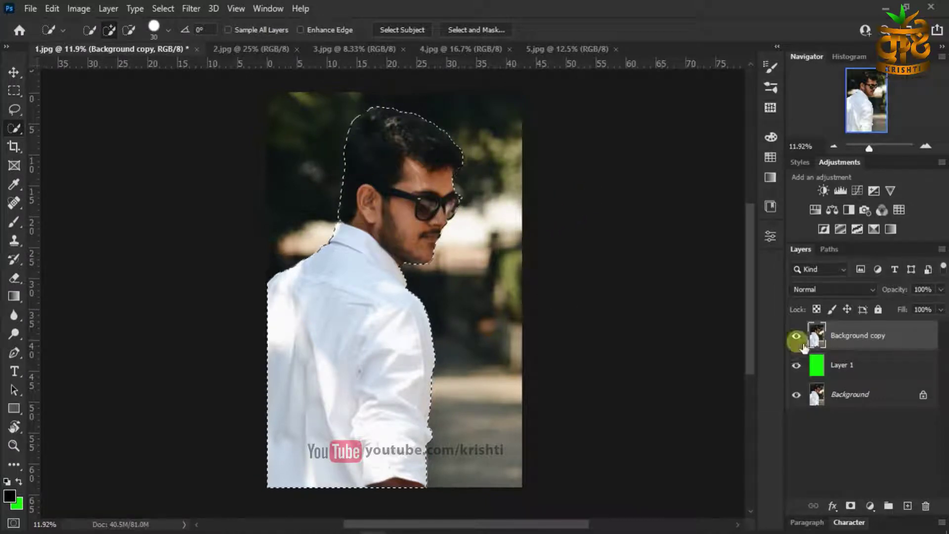
{"action": "left_click", "coordinate": [850, 505]}
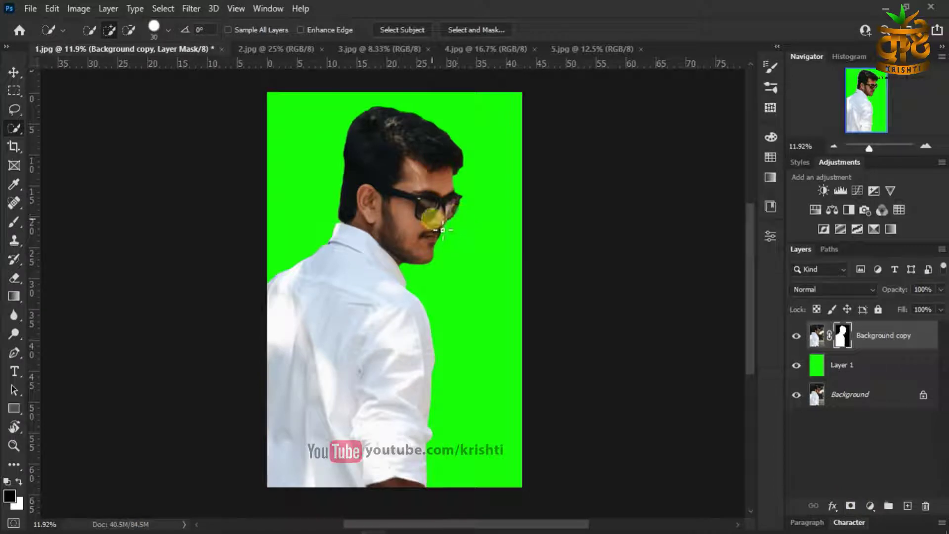
- Inspect the man's mask edges up close, then nudge Background copy up and to the right
{"action": "scroll", "coordinate": [440, 227], "scroll_direction": "up", "scroll_amount": 1}
{"action": "scroll", "coordinate": [423, 250], "scroll_direction": "up", "scroll_amount": 2}
{"action": "scroll", "coordinate": [413, 280], "scroll_direction": "up", "scroll_amount": 2}
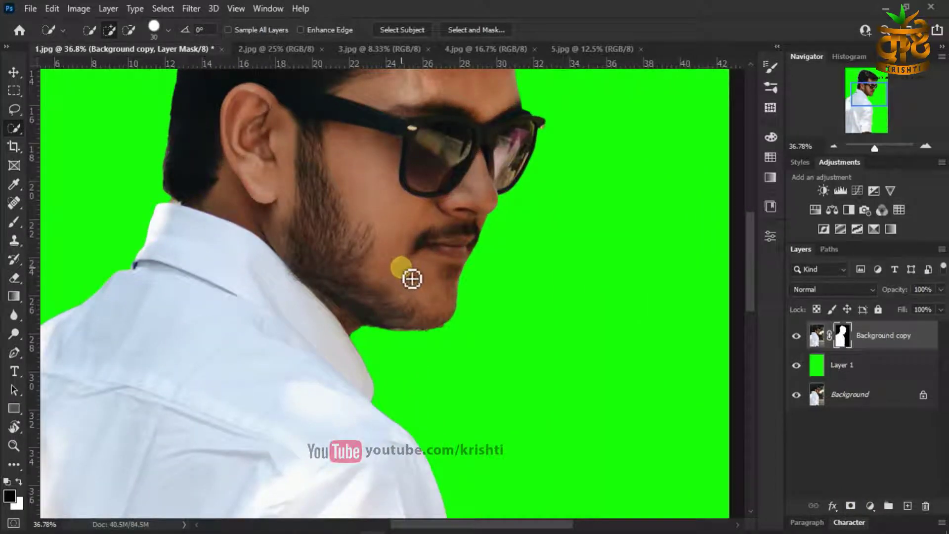
{"action": "key", "text": "v"}
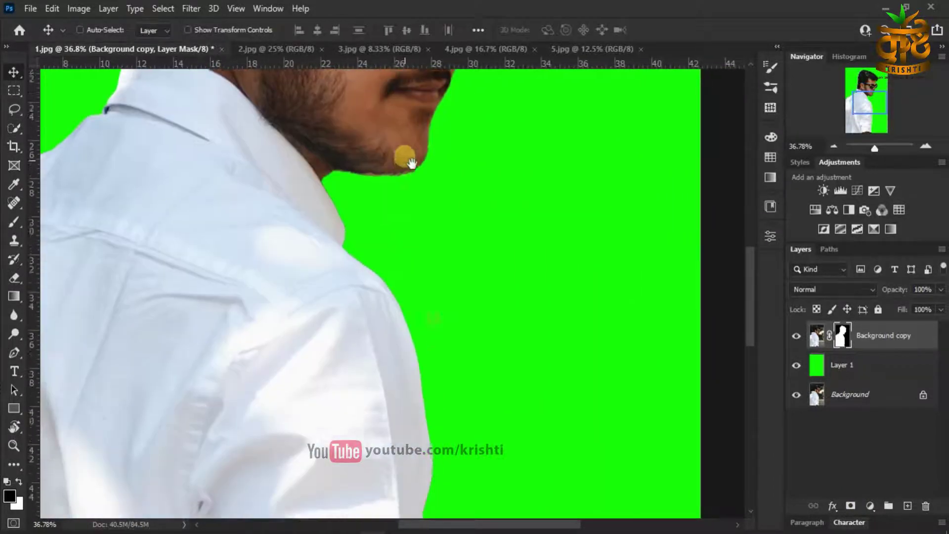
{"action": "left_click_drag", "start_coordinate": [430, 318], "coordinate": [441, 240]}
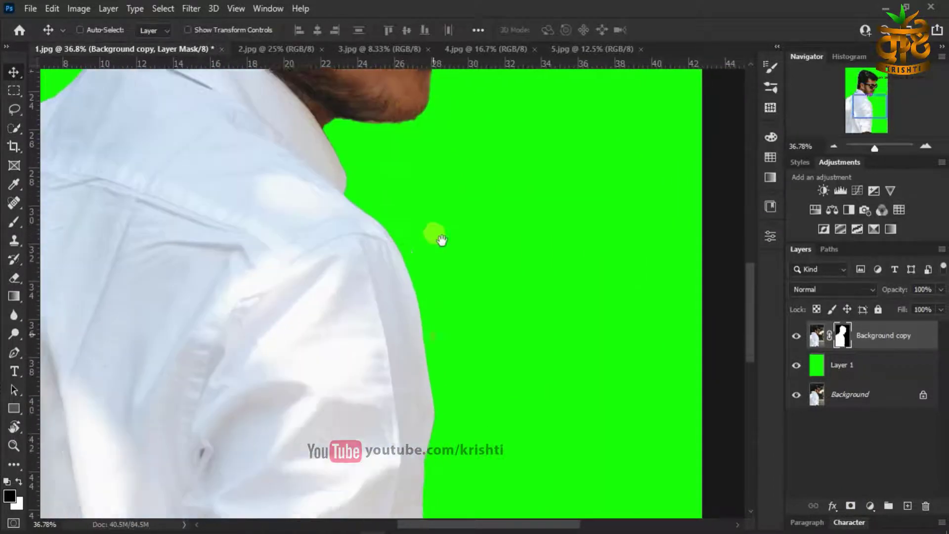
{"action": "scroll", "coordinate": [430, 370], "scroll_direction": "down", "scroll_amount": 5}
{"action": "scroll", "coordinate": [424, 265], "scroll_direction": "down", "scroll_amount": 2}
{"action": "scroll", "coordinate": [424, 350], "scroll_direction": "up", "scroll_amount": 10}
{"action": "scroll", "coordinate": [480, 257], "scroll_direction": "up", "scroll_amount": 2}
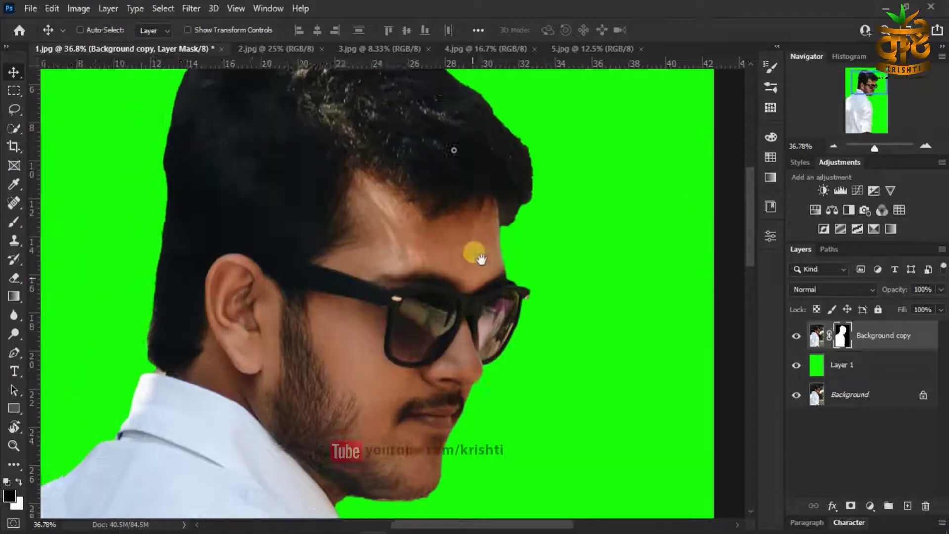
{"action": "scroll", "coordinate": [433, 237], "scroll_direction": "up", "scroll_amount": 3}
{"action": "scroll", "coordinate": [433, 296], "scroll_direction": "down", "scroll_amount": 8}
{"action": "scroll", "coordinate": [434, 296], "scroll_direction": "left", "scroll_amount": 4}
{"action": "scroll", "coordinate": [489, 301], "scroll_direction": "up", "scroll_amount": 5}
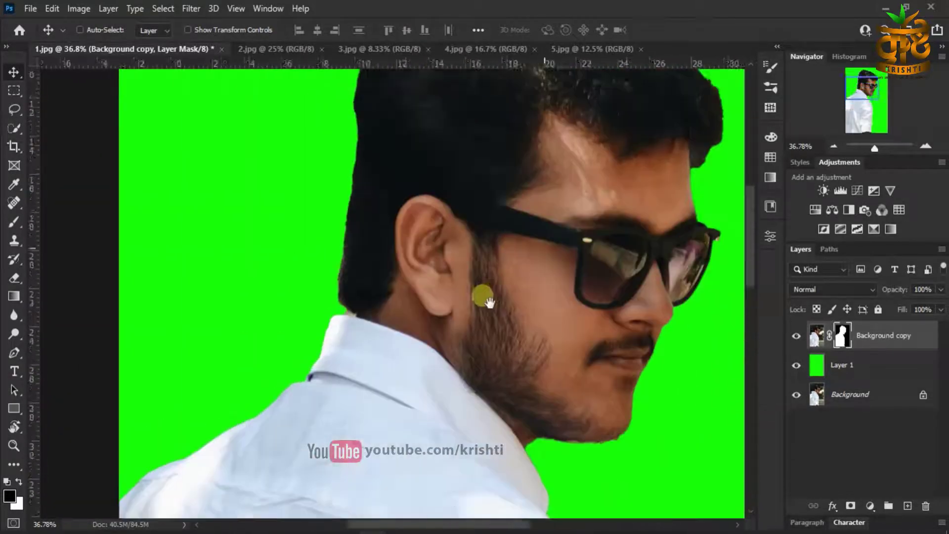
{"action": "scroll", "coordinate": [489, 301], "scroll_direction": "down", "scroll_amount": 3}
{"action": "scroll", "coordinate": [445, 303], "scroll_direction": "down", "scroll_amount": 3}
{"action": "scroll", "coordinate": [448, 361], "scroll_direction": "down", "scroll_amount": 3}
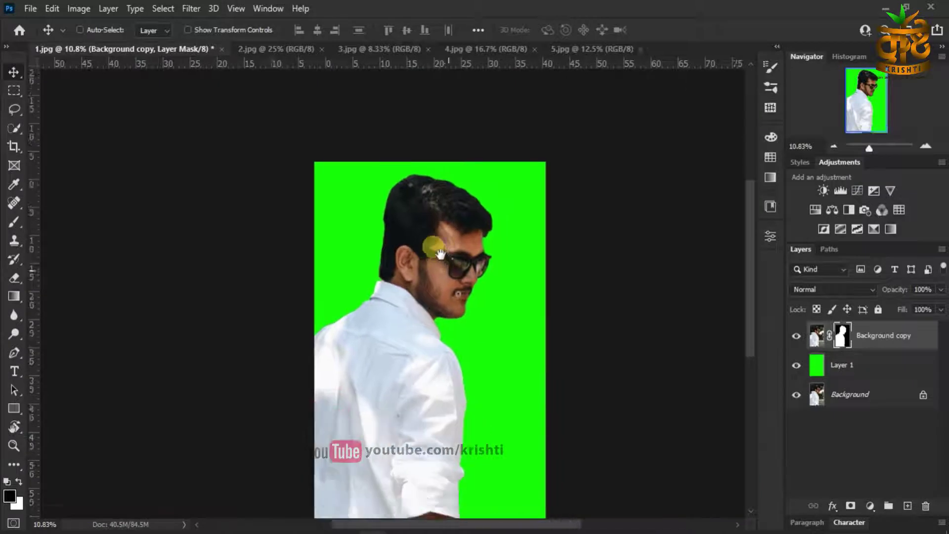
{"action": "right_click", "coordinate": [320, 330]}
{"action": "left_click", "coordinate": [354, 339]}
{"action": "mouse_move", "coordinate": [353, 340]}
{"action": "left_mouse_down"}
{"action": "mouse_move", "coordinate": [366, 306]}
{"action": "mouse_move", "coordinate": [378, 334]}
{"action": "mouse_move", "coordinate": [382, 314]}
{"action": "mouse_move", "coordinate": [360, 330]}
{"action": "mouse_move", "coordinate": [376, 291]}
{"action": "left_mouse_up"}
- Zoom back out and switch to the red-haired woman's photo, 2.jpg
{"action": "scroll", "coordinate": [366, 329], "scroll_direction": "down", "scroll_amount": 2}
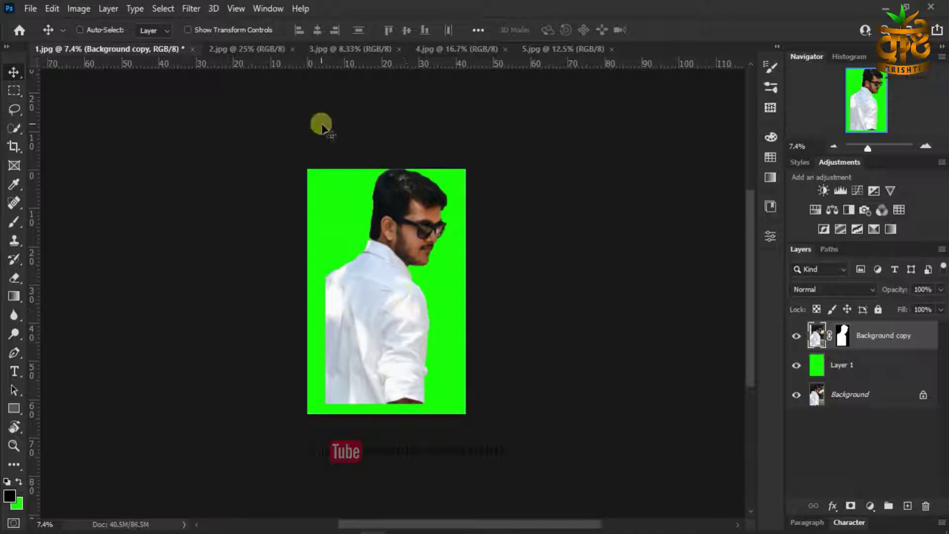
{"action": "scroll", "coordinate": [396, 246], "scroll_direction": "up", "scroll_amount": 2}
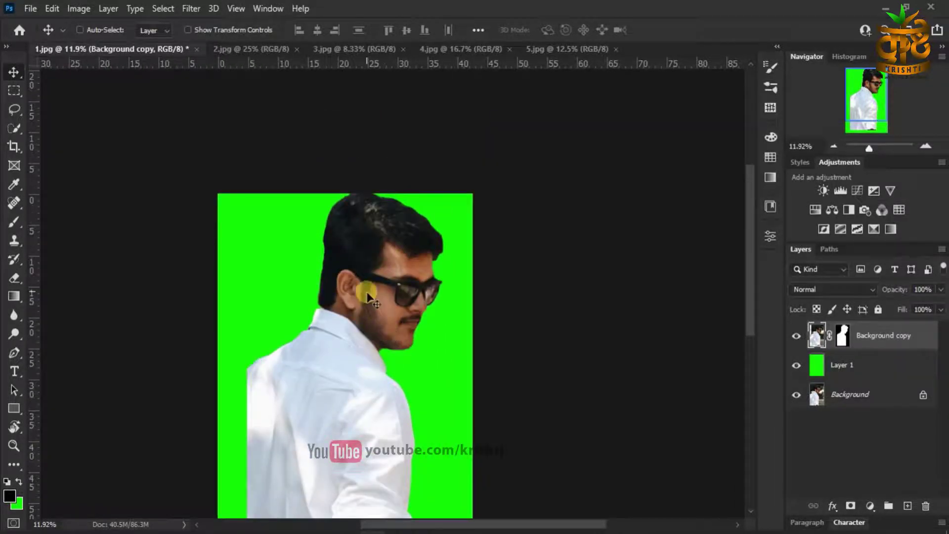
{"action": "scroll", "coordinate": [364, 291], "scroll_direction": "up", "scroll_amount": 3}
{"action": "scroll", "coordinate": [365, 275], "scroll_direction": "up", "scroll_amount": 3}
{"action": "scroll", "coordinate": [296, 388], "scroll_direction": "up", "scroll_amount": 2}
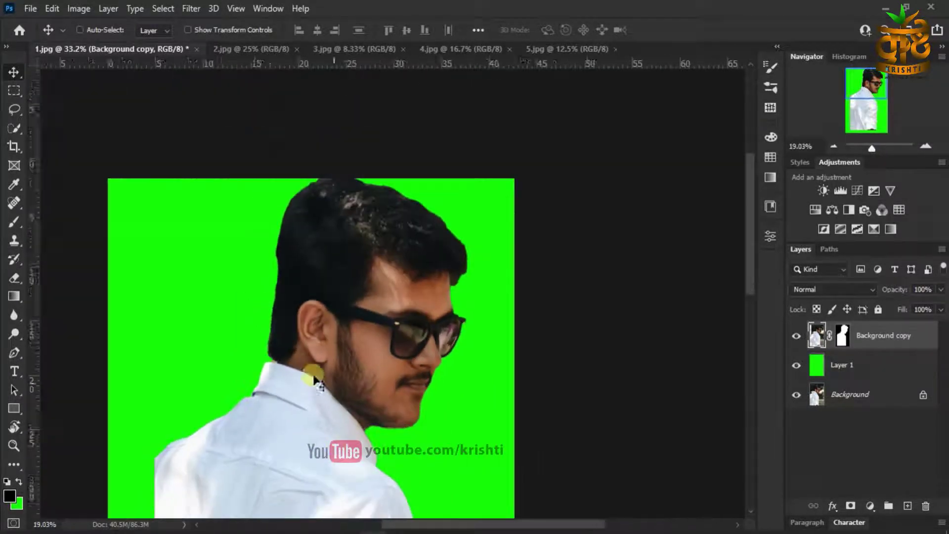
{"action": "left_click", "coordinate": [241, 49]}
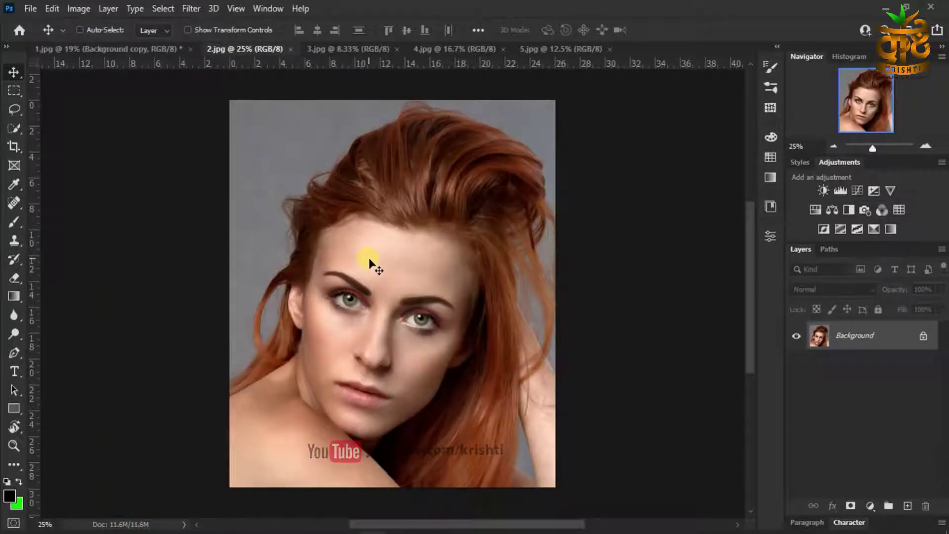
- Duplicate Background and add a green-filled Layer 1 above the original
{"action": "left_click_drag", "start_coordinate": [901, 337], "coordinate": [915, 514]}
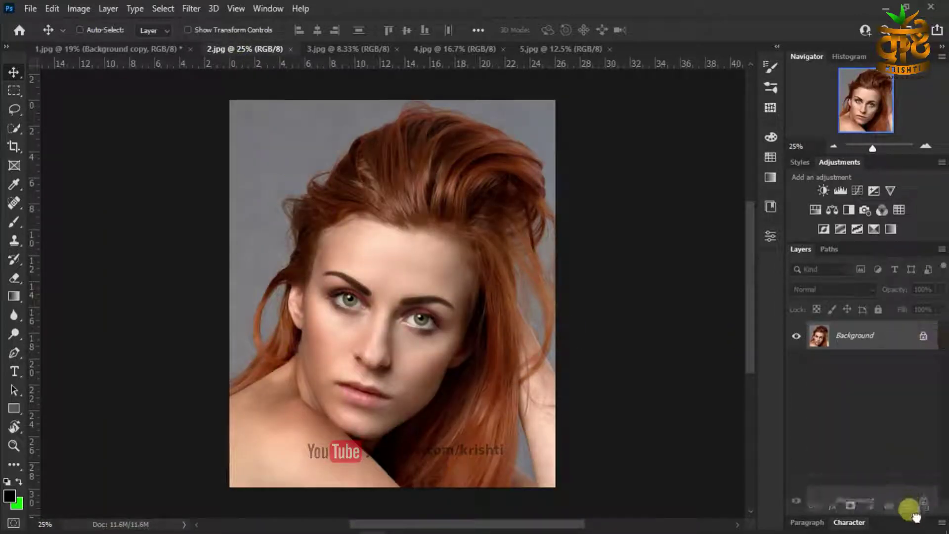
{"action": "left_click", "coordinate": [905, 392]}
{"action": "left_click", "coordinate": [906, 505]}
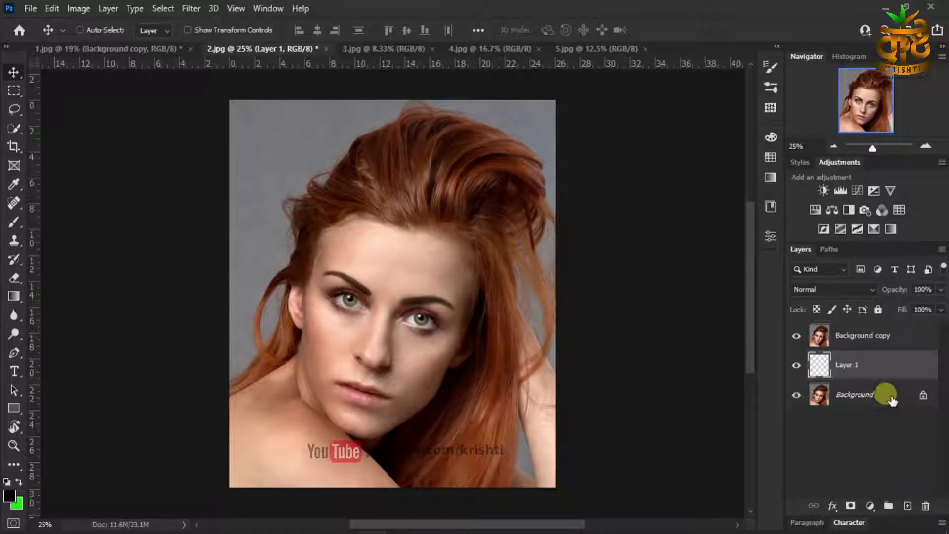
{"action": "key", "text": "ctrl+BackSpace"}
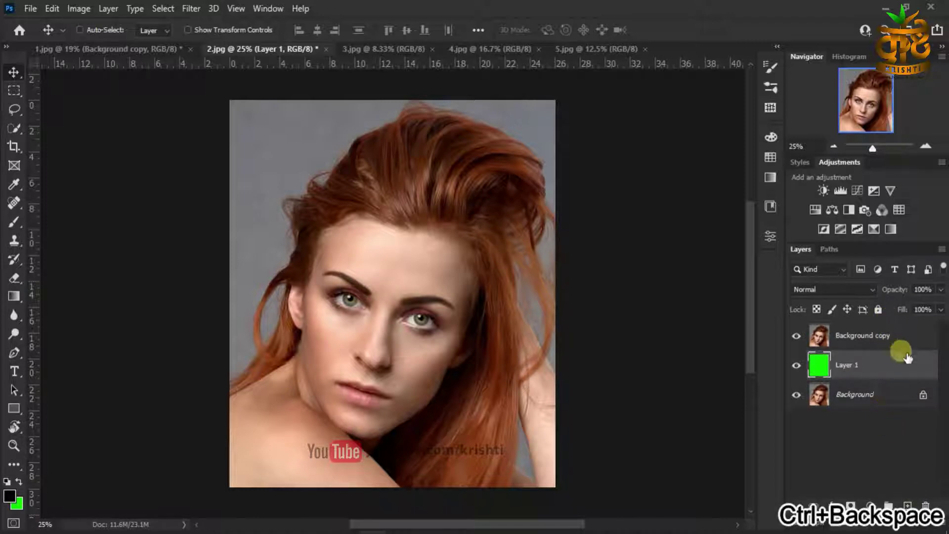
- Select the red-haired woman on Background copy with Select Subject and mask it
{"action": "left_click", "coordinate": [904, 338]}
{"action": "left_click", "coordinate": [14, 130]}
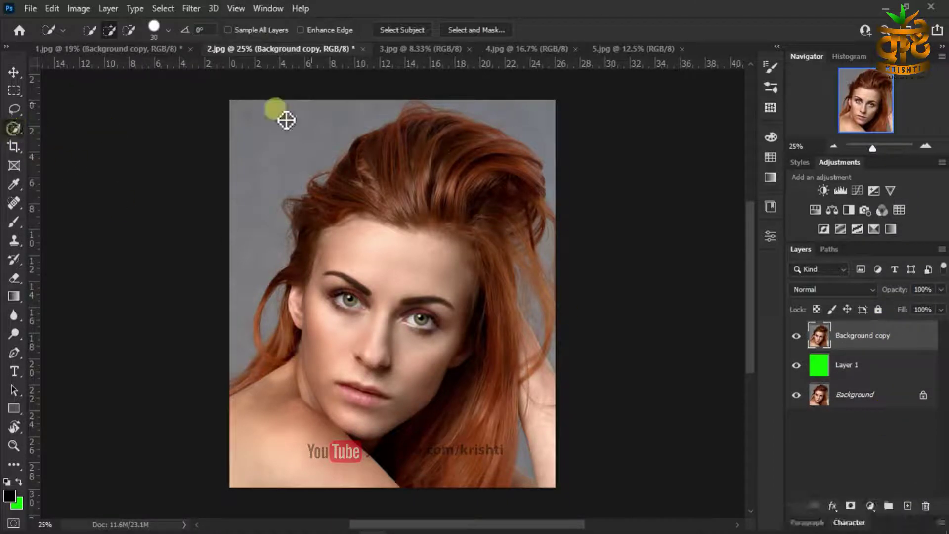
{"action": "left_click", "coordinate": [410, 30]}
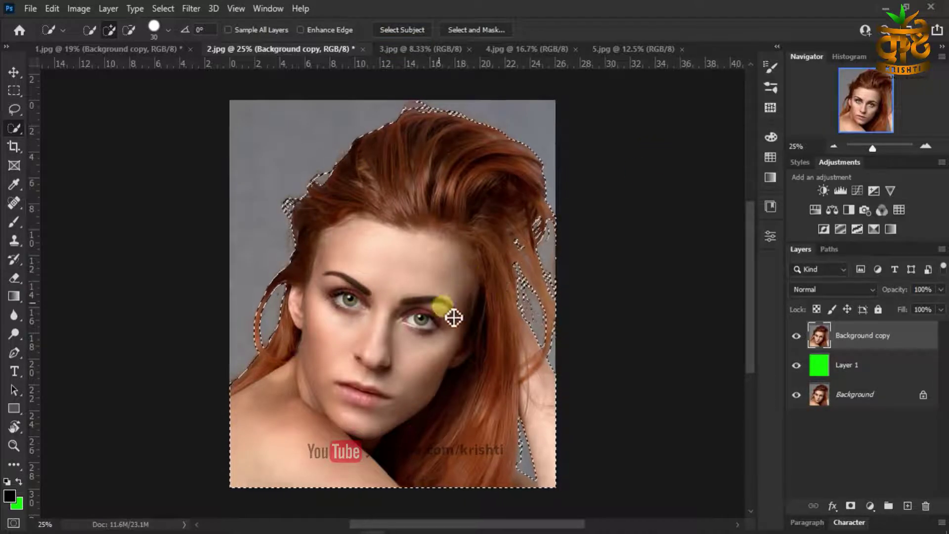
{"action": "left_click", "coordinate": [849, 506]}
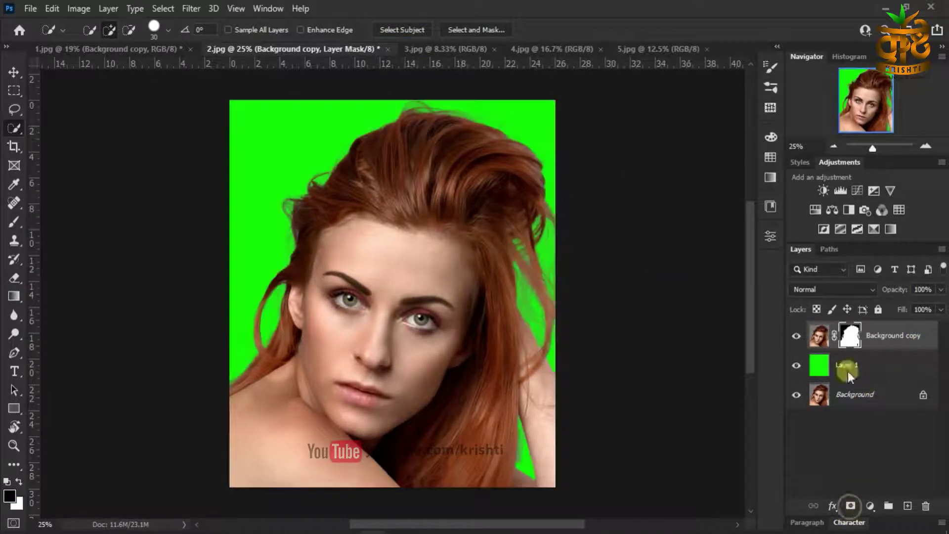
{"action": "scroll", "coordinate": [381, 275], "scroll_direction": "up", "scroll_amount": 2}
{"action": "key", "text": "v"}
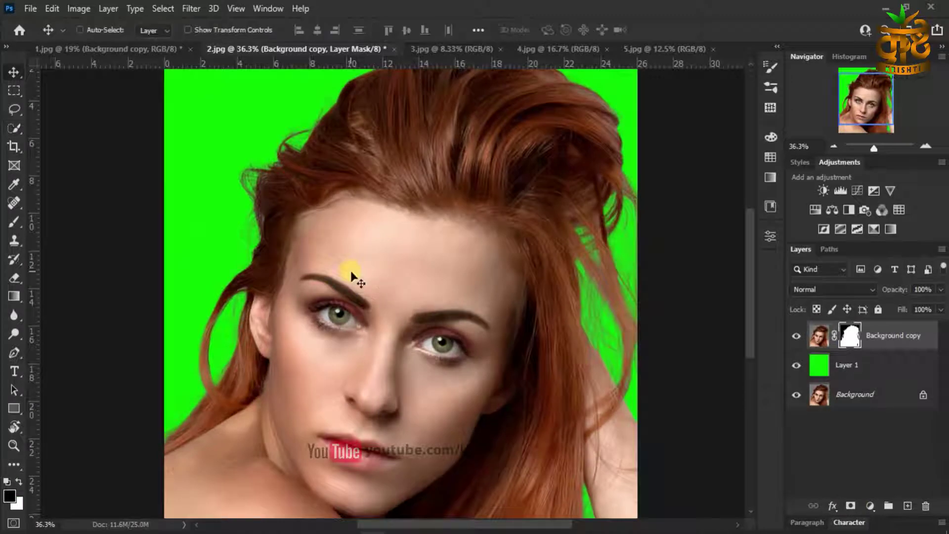
{"action": "scroll", "coordinate": [346, 271], "scroll_direction": "up", "scroll_amount": 1}
{"action": "scroll", "coordinate": [311, 222], "scroll_direction": "up", "scroll_amount": 1}
{"action": "scroll", "coordinate": [299, 212], "scroll_direction": "up", "scroll_amount": 1}
{"action": "scroll", "coordinate": [301, 212], "scroll_direction": "up", "scroll_amount": 2}
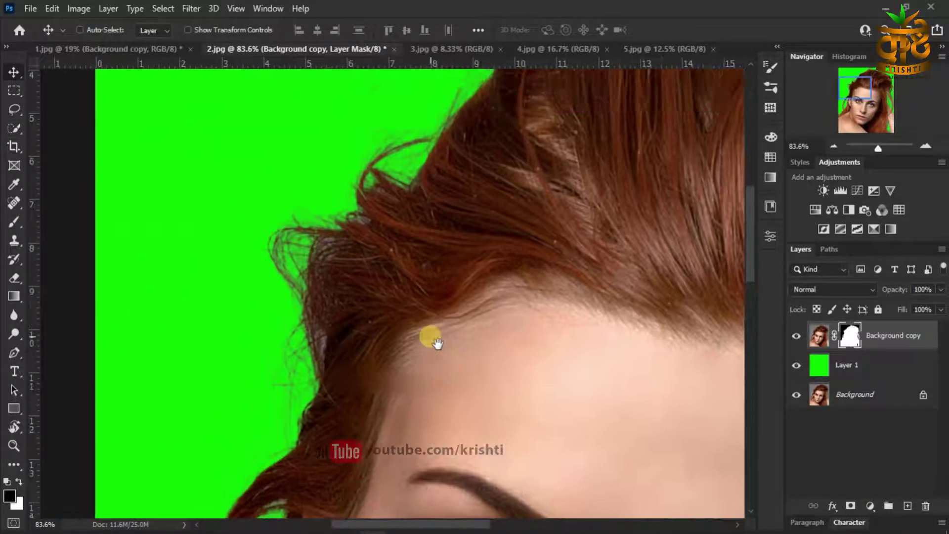
{"action": "scroll", "coordinate": [331, 231], "scroll_direction": "up", "scroll_amount": 1}
{"action": "scroll", "coordinate": [366, 277], "scroll_direction": "up", "scroll_amount": 1}
{"action": "scroll", "coordinate": [385, 297], "scroll_direction": "up", "scroll_amount": 1}
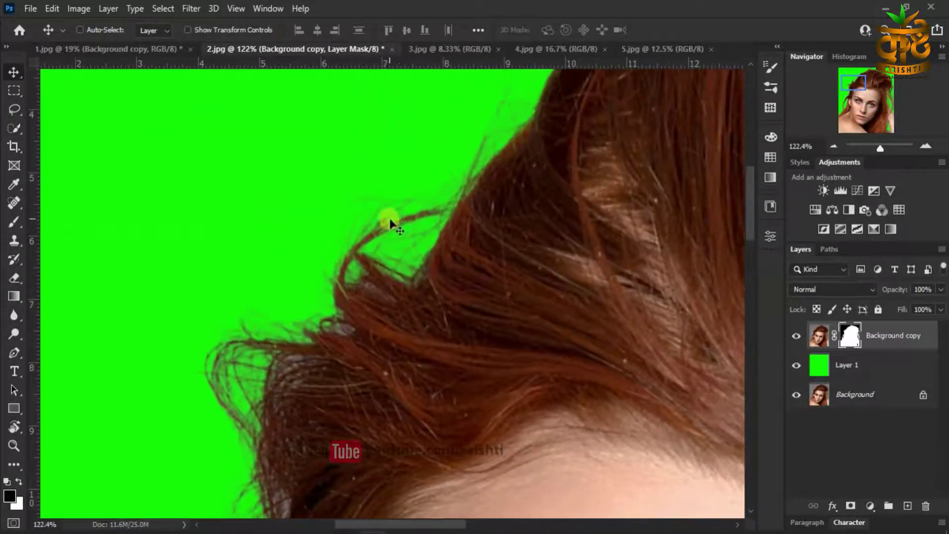
{"action": "left_click_drag", "start_coordinate": [530, 248], "coordinate": [396, 299]}
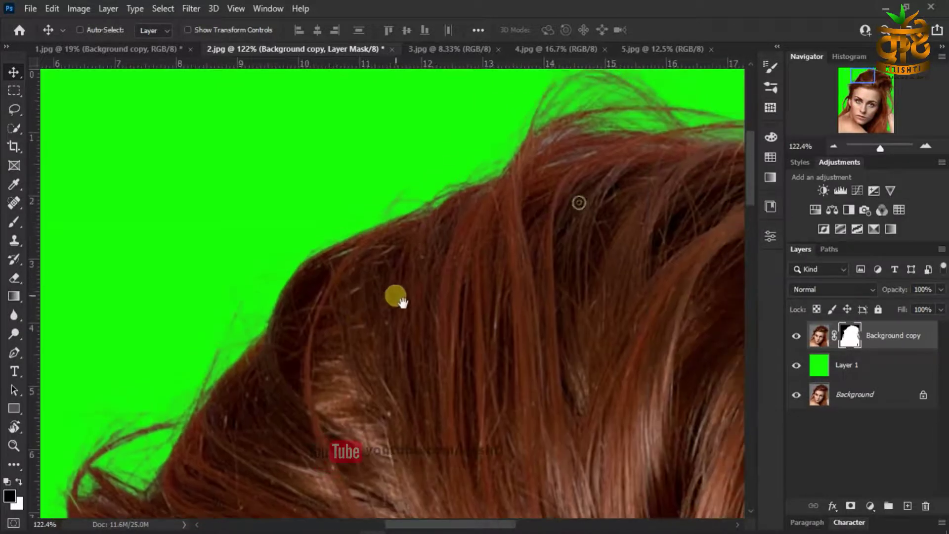
{"action": "left_click_drag", "start_coordinate": [544, 163], "coordinate": [472, 208]}
{"action": "mouse_move", "coordinate": [642, 208]}
{"action": "left_mouse_down"}
{"action": "mouse_move", "coordinate": [435, 192]}
{"action": "mouse_move", "coordinate": [485, 203]}
{"action": "mouse_move", "coordinate": [534, 307]}
{"action": "mouse_move", "coordinate": [458, 328]}
{"action": "mouse_move", "coordinate": [447, 303]}
{"action": "mouse_move", "coordinate": [420, 335]}
{"action": "mouse_move", "coordinate": [354, 292]}
{"action": "mouse_move", "coordinate": [295, 275]}
{"action": "mouse_move", "coordinate": [310, 296]}
{"action": "mouse_move", "coordinate": [463, 333]}
{"action": "mouse_move", "coordinate": [269, 295]}
{"action": "mouse_move", "coordinate": [460, 191]}
{"action": "mouse_move", "coordinate": [359, 432]}
{"action": "left_mouse_up"}
{"action": "scroll", "coordinate": [462, 333], "scroll_direction": "down", "scroll_amount": 2}
{"action": "scroll", "coordinate": [460, 332], "scroll_direction": "down", "scroll_amount": 2}
{"action": "scroll", "coordinate": [466, 318], "scroll_direction": "down", "scroll_amount": 2}
{"action": "scroll", "coordinate": [509, 310], "scroll_direction": "down", "scroll_amount": 2}
{"action": "mouse_move", "coordinate": [507, 310]}
{"action": "left_mouse_down"}
{"action": "mouse_move", "coordinate": [367, 305]}
{"action": "mouse_move", "coordinate": [339, 335]}
{"action": "mouse_move", "coordinate": [346, 317]}
{"action": "mouse_move", "coordinate": [375, 319]}
{"action": "left_mouse_up"}
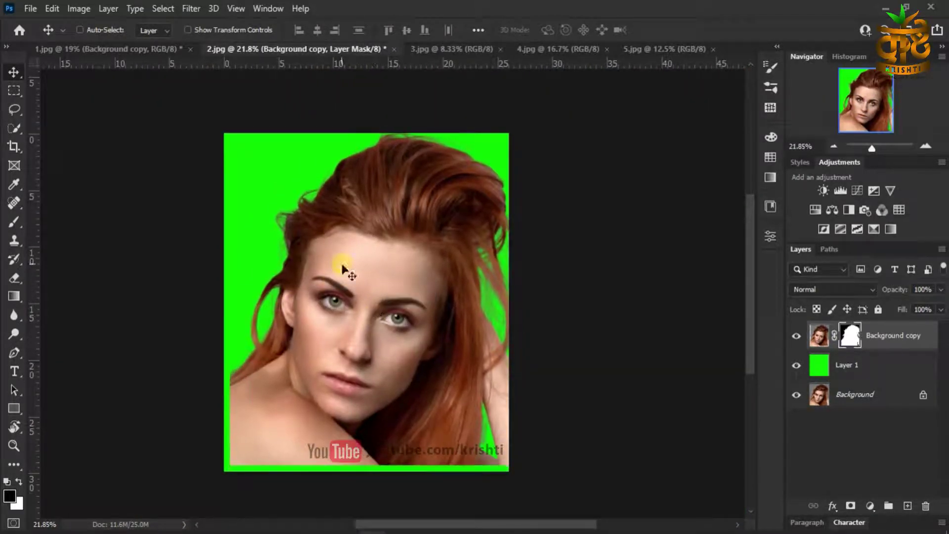
- Pick Quick Selection with its Options bar shown, then return to the man's 1.jpg
{"action": "left_click", "coordinate": [13, 127]}
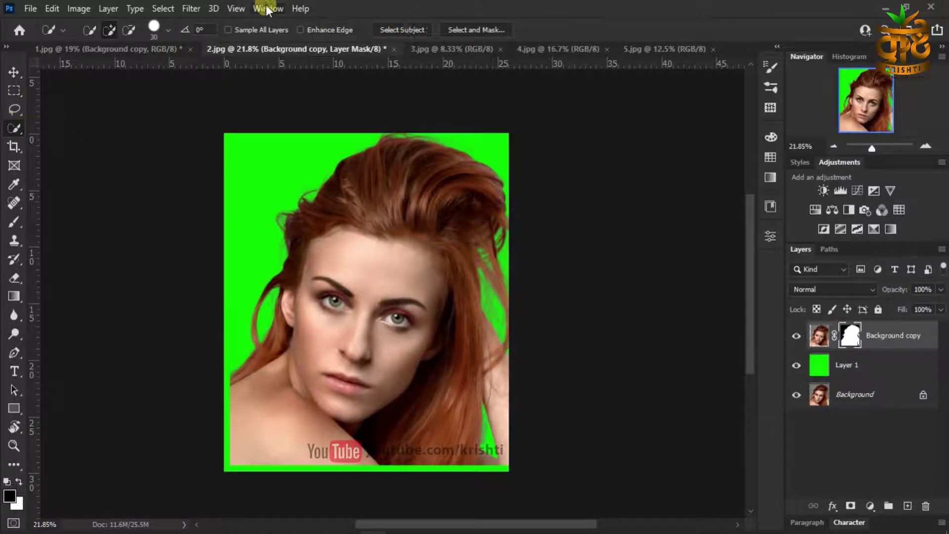
{"action": "left_click", "coordinate": [267, 9]}
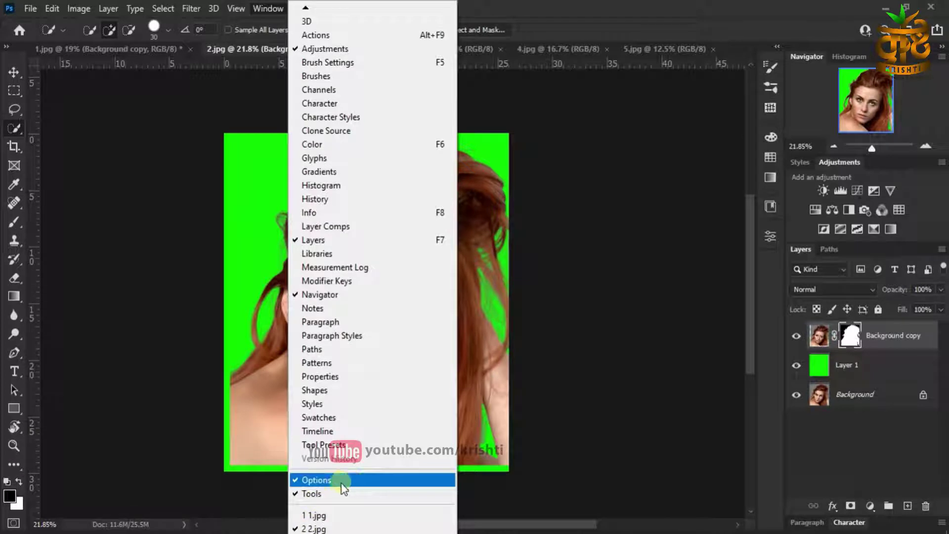
{"action": "left_click", "coordinate": [587, 97]}
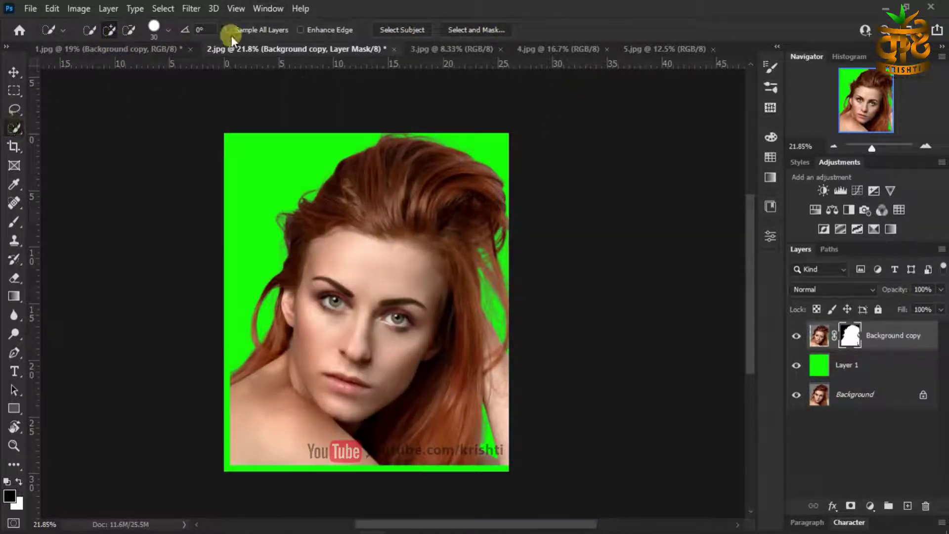
{"action": "left_click", "coordinate": [255, 9]}
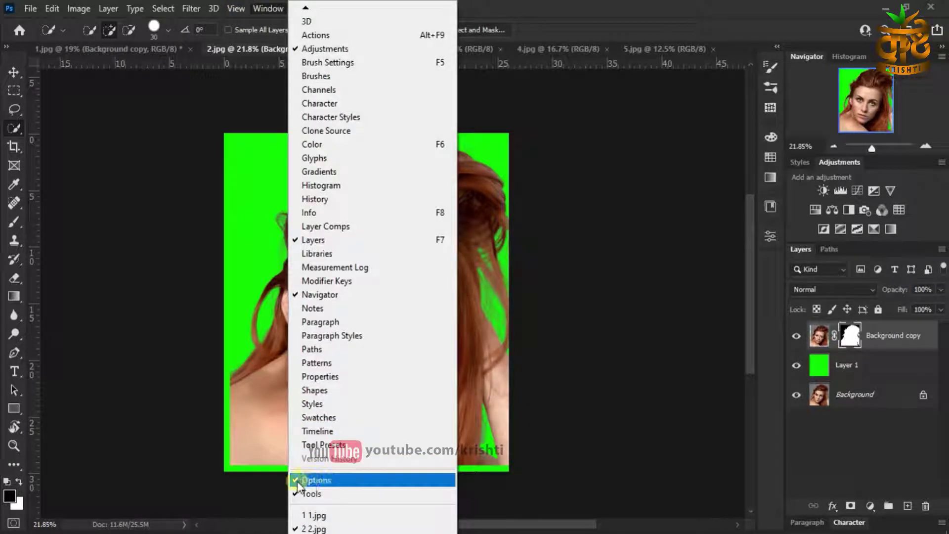
{"action": "left_click", "coordinate": [538, 161]}
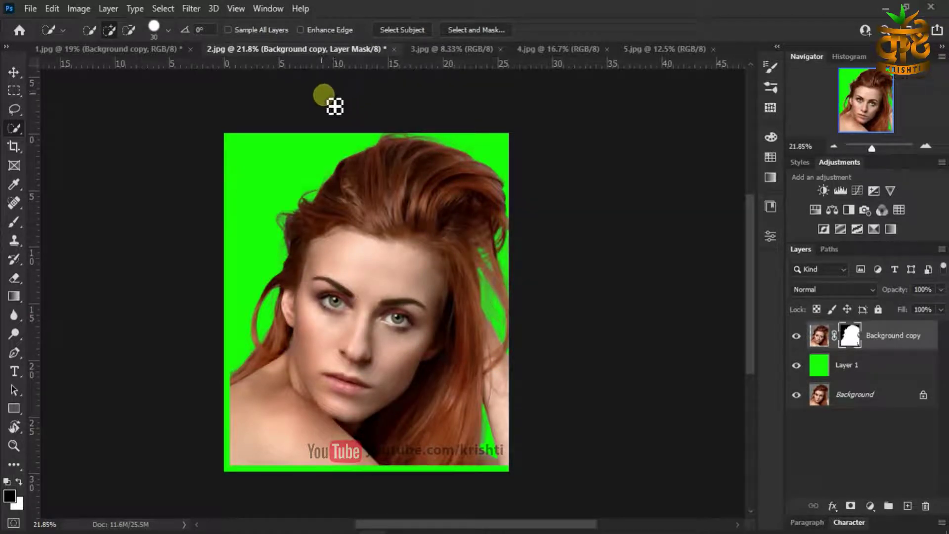
{"action": "left_click", "coordinate": [141, 48]}
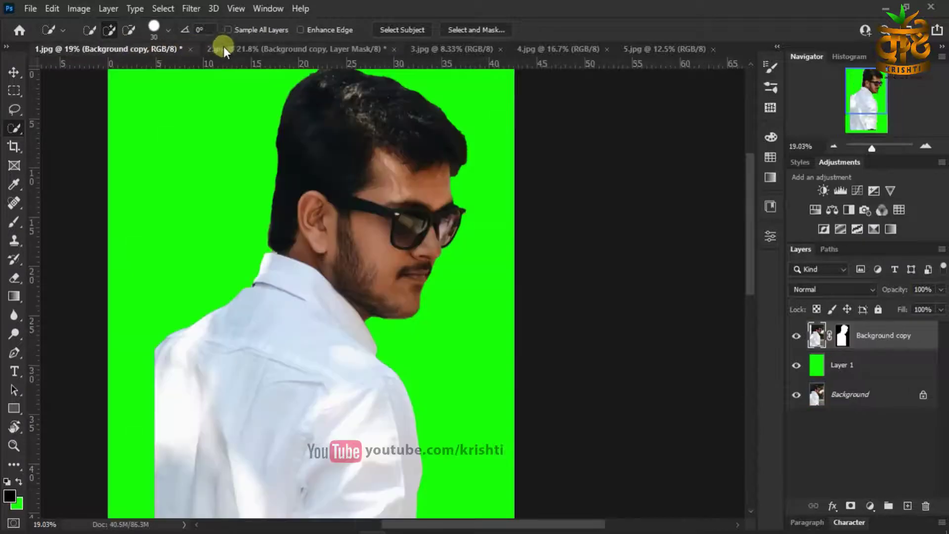
- In 3.jpg, duplicate Background, add a green-filled layer, and run Select Subject on the woman
{"action": "left_click", "coordinate": [222, 49]}
{"action": "left_click", "coordinate": [420, 49]}
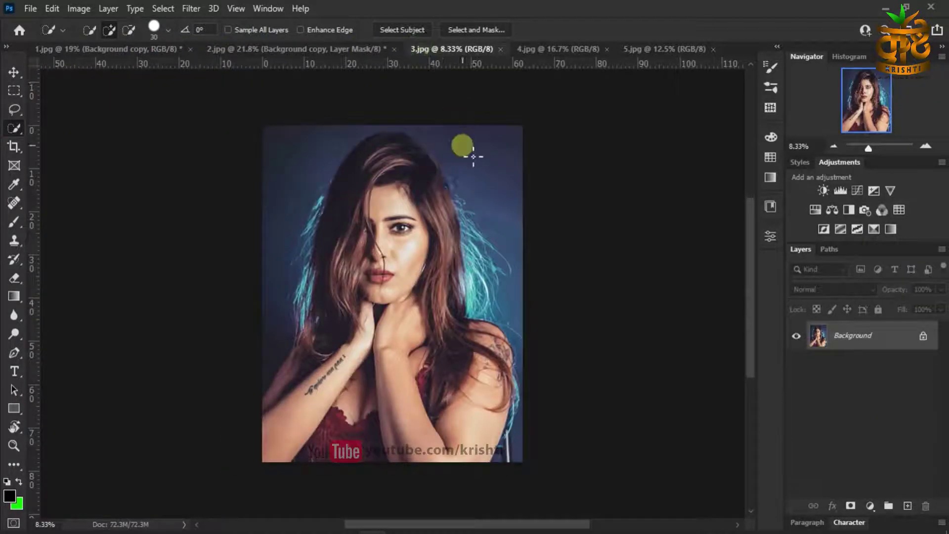
{"action": "left_click_drag", "start_coordinate": [892, 343], "coordinate": [906, 499]}
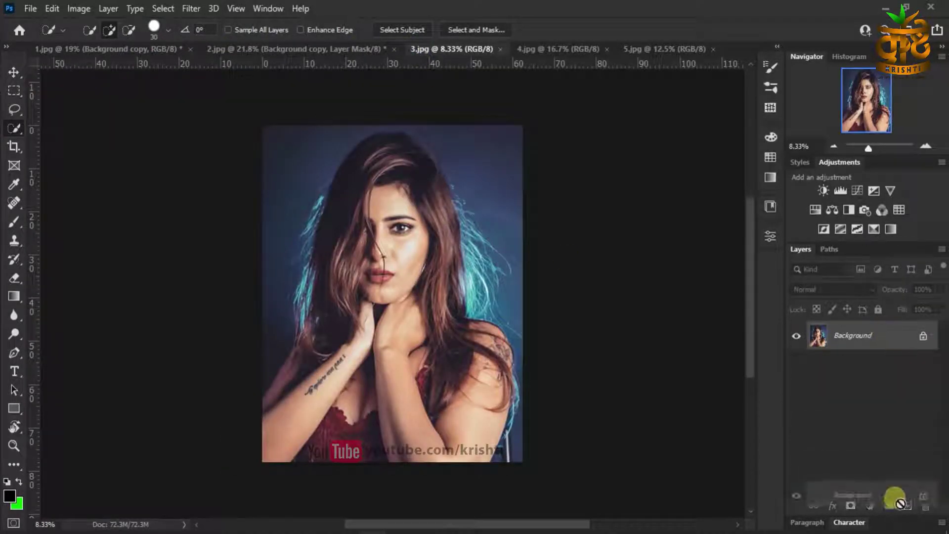
{"action": "left_click_drag", "start_coordinate": [879, 364], "coordinate": [907, 506]}
{"action": "left_click", "coordinate": [907, 506]}
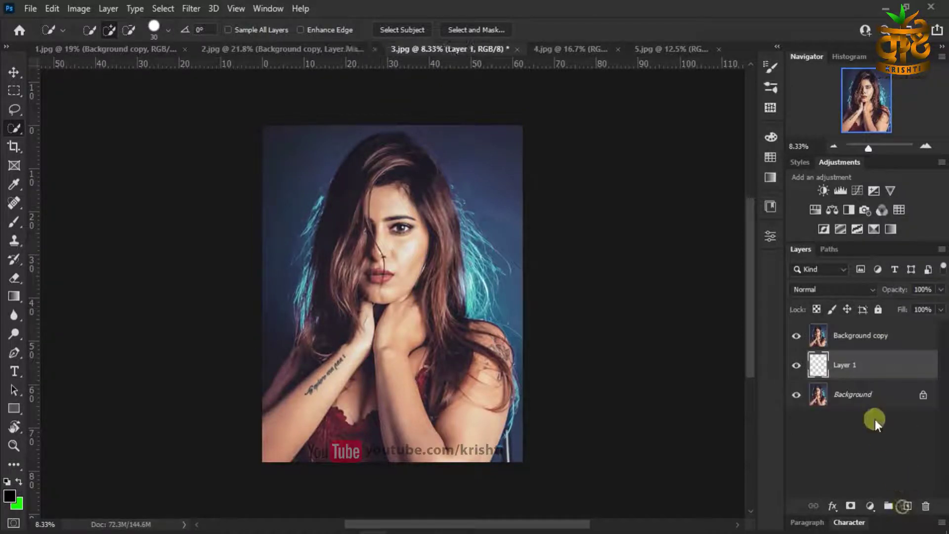
{"action": "key", "text": "ctrl+BackSpace"}
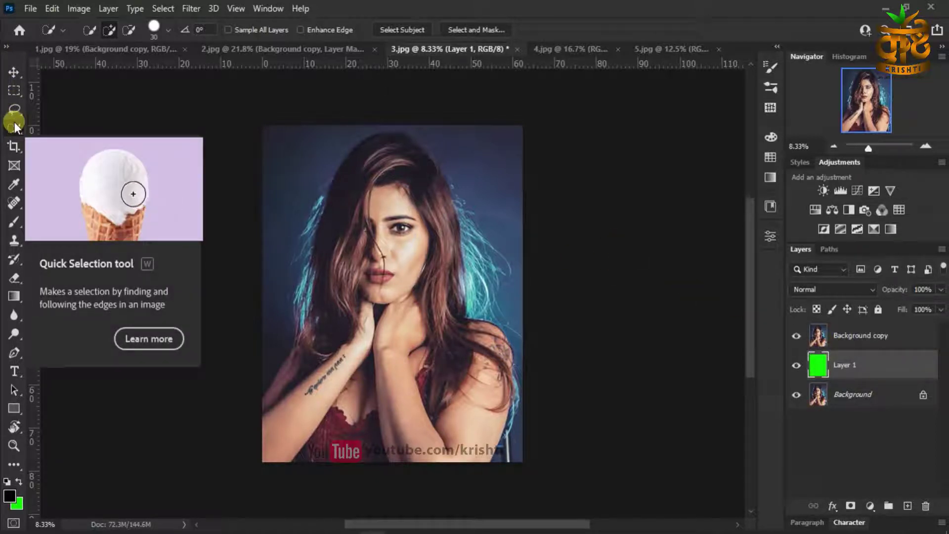
{"action": "left_click", "coordinate": [409, 31]}
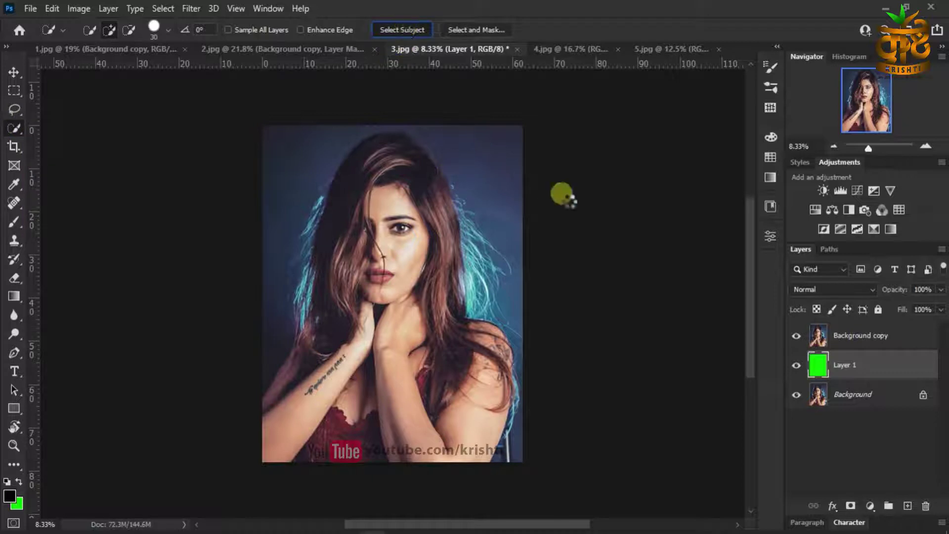
- Mask Background copy to the woman and zoom in to check her face, hair and arm
{"action": "key", "text": "alt+bracketright"}
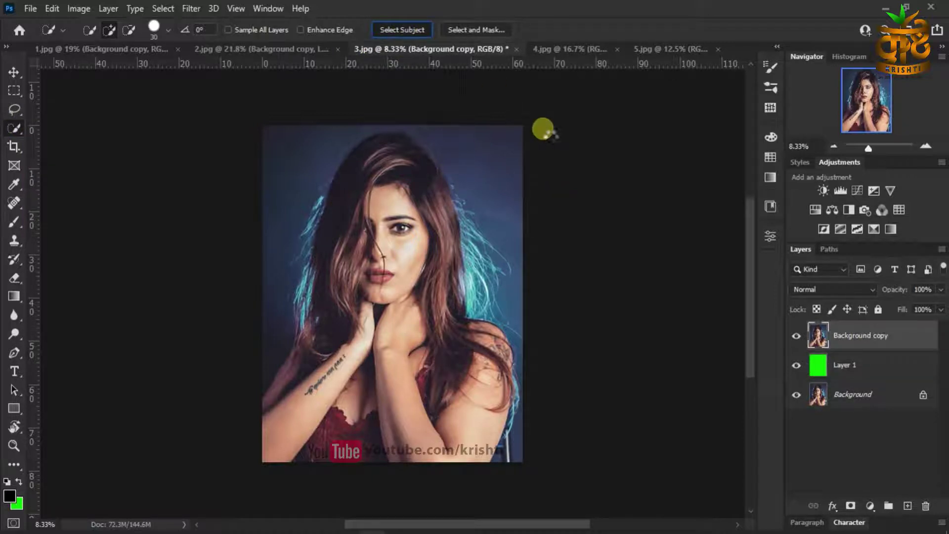
{"action": "left_click", "coordinate": [850, 505]}
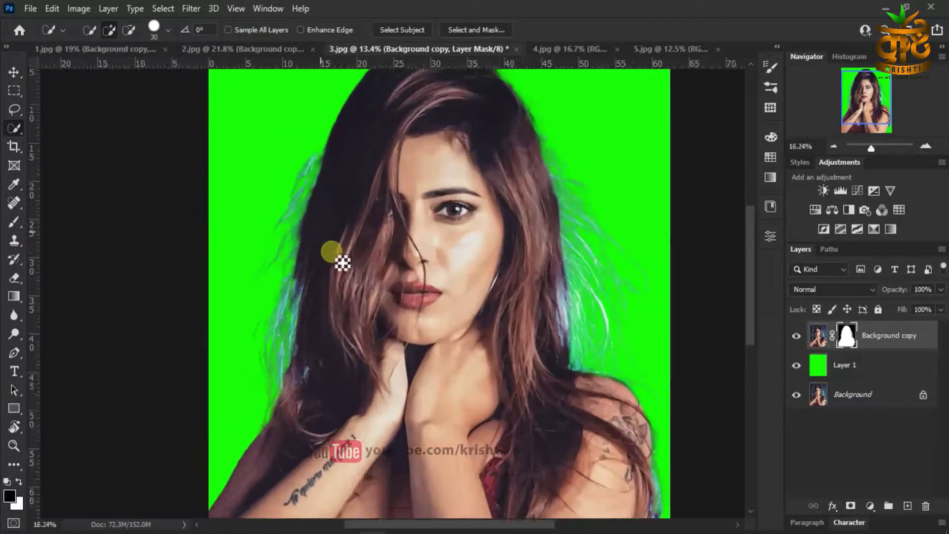
{"action": "left_click_drag", "start_coordinate": [321, 279], "coordinate": [380, 250]}
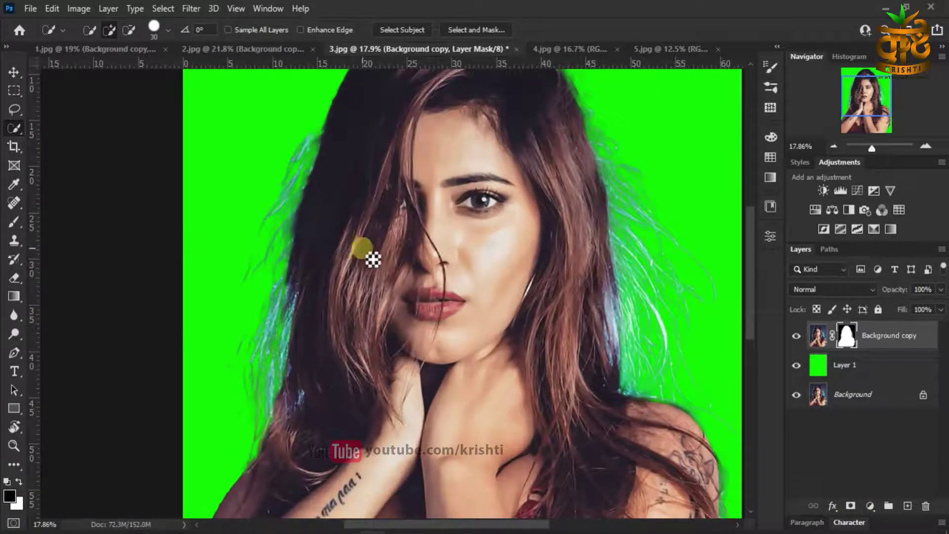
{"action": "left_click_drag", "start_coordinate": [504, 196], "coordinate": [439, 296]}
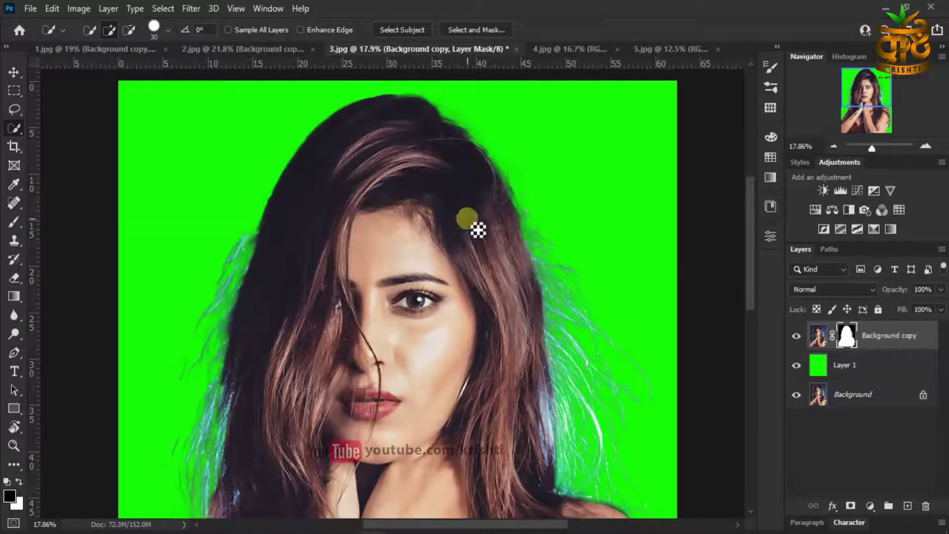
{"action": "scroll", "coordinate": [391, 318], "scroll_direction": "down", "scroll_amount": 1}
{"action": "scroll", "coordinate": [391, 318], "scroll_direction": "down", "scroll_amount": 1}
{"action": "left_click_drag", "start_coordinate": [391, 319], "coordinate": [399, 250]}
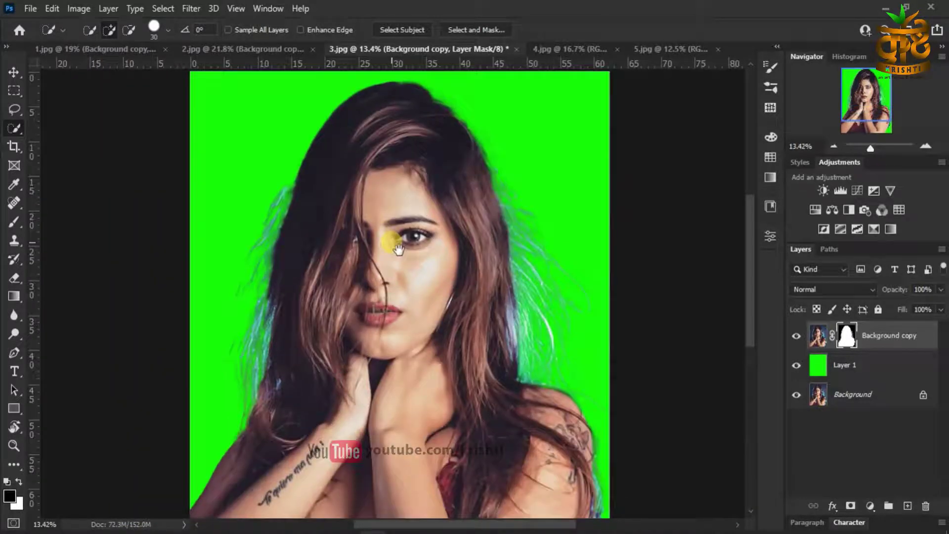
{"action": "scroll", "coordinate": [281, 258], "scroll_direction": "up", "scroll_amount": 1}
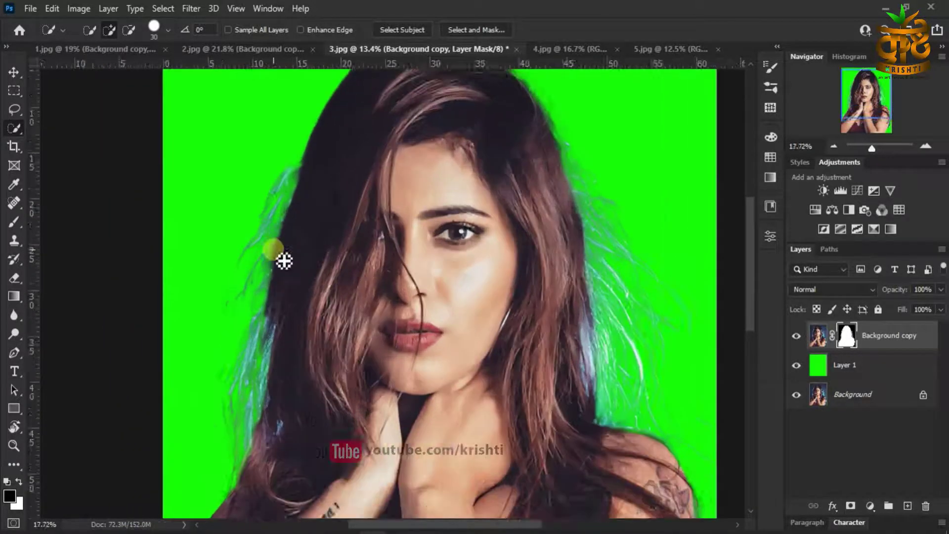
{"action": "scroll", "coordinate": [275, 184], "scroll_direction": "up", "scroll_amount": 1}
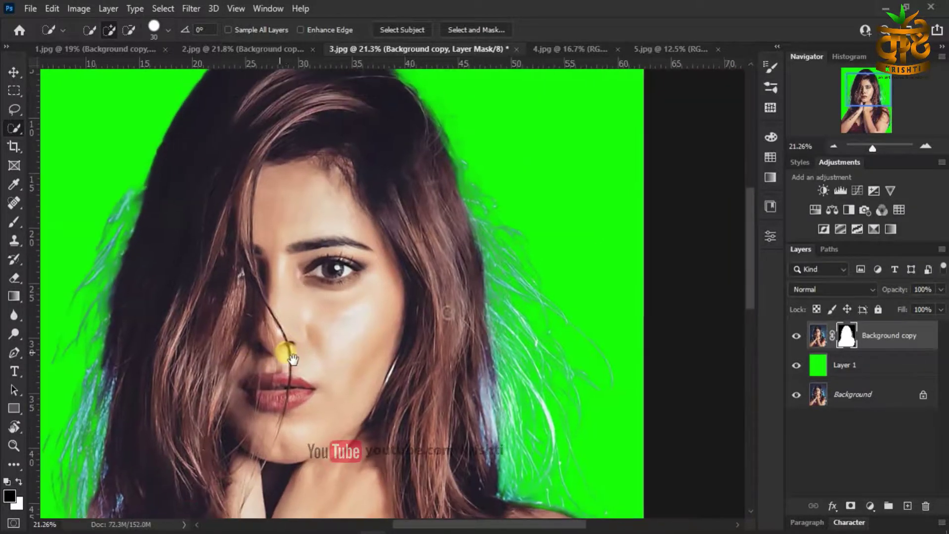
- Paint out the stray blue strands beside her hair, then bring up the plaid-shirt girl's 4.jpg
{"action": "mouse_move", "coordinate": [457, 320]}
{"action": "left_mouse_down"}
{"action": "mouse_move", "coordinate": [296, 359]}
{"action": "mouse_move", "coordinate": [365, 288]}
{"action": "mouse_move", "coordinate": [401, 276]}
{"action": "left_mouse_up"}
{"action": "scroll", "coordinate": [405, 349], "scroll_direction": "down", "scroll_amount": 1}
{"action": "scroll", "coordinate": [366, 288], "scroll_direction": "down", "scroll_amount": 2}
{"action": "scroll", "coordinate": [407, 289], "scroll_direction": "up", "scroll_amount": 2}
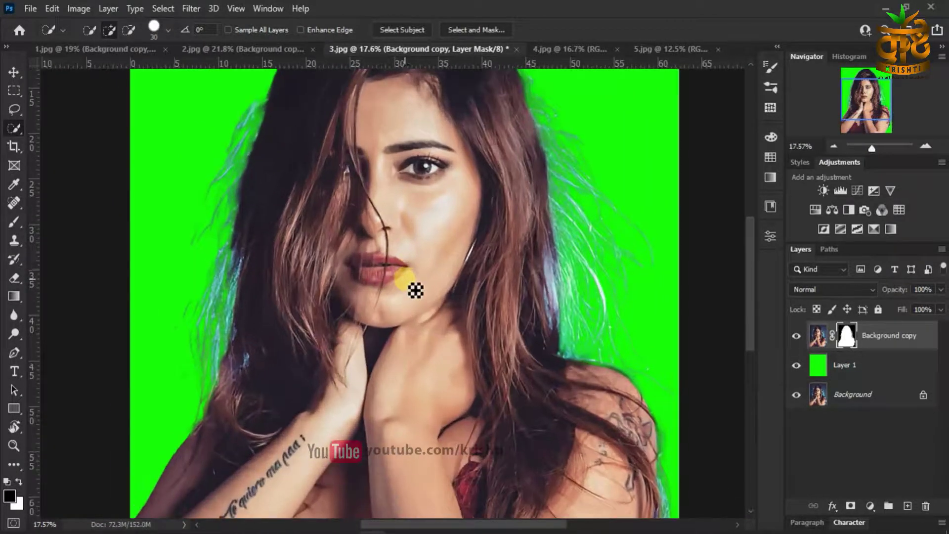
{"action": "scroll", "coordinate": [440, 368], "scroll_direction": "down", "scroll_amount": 2}
{"action": "scroll", "coordinate": [421, 335], "scroll_direction": "up", "scroll_amount": 3}
{"action": "left_click_drag", "start_coordinate": [421, 335], "coordinate": [421, 331]}
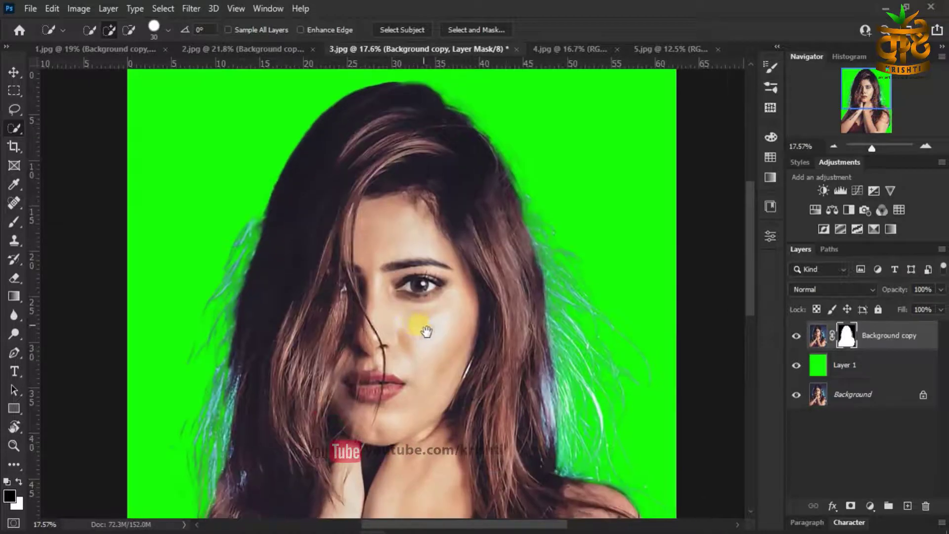
{"action": "left_click_drag", "start_coordinate": [180, 332], "coordinate": [233, 309]}
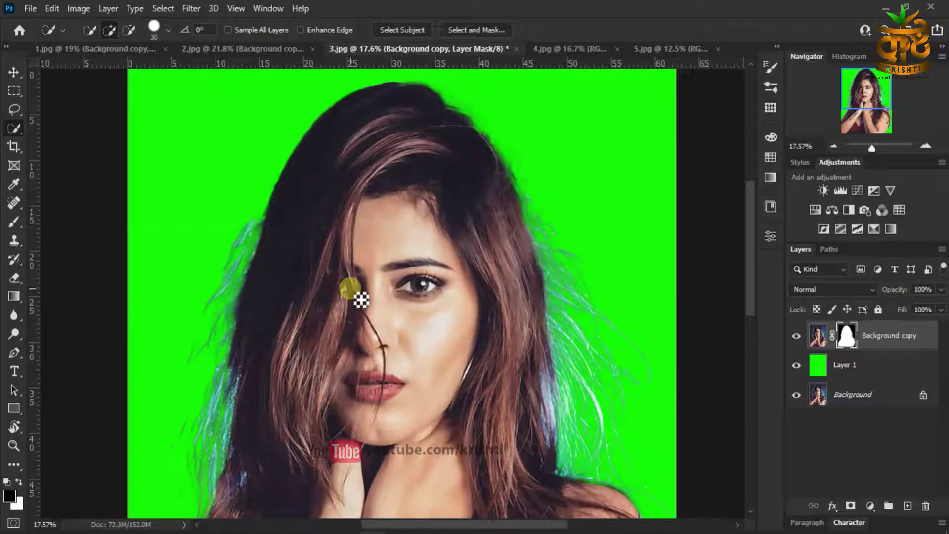
{"action": "left_click", "coordinate": [561, 49]}
{"action": "left_click_drag", "start_coordinate": [904, 354], "coordinate": [905, 332]}
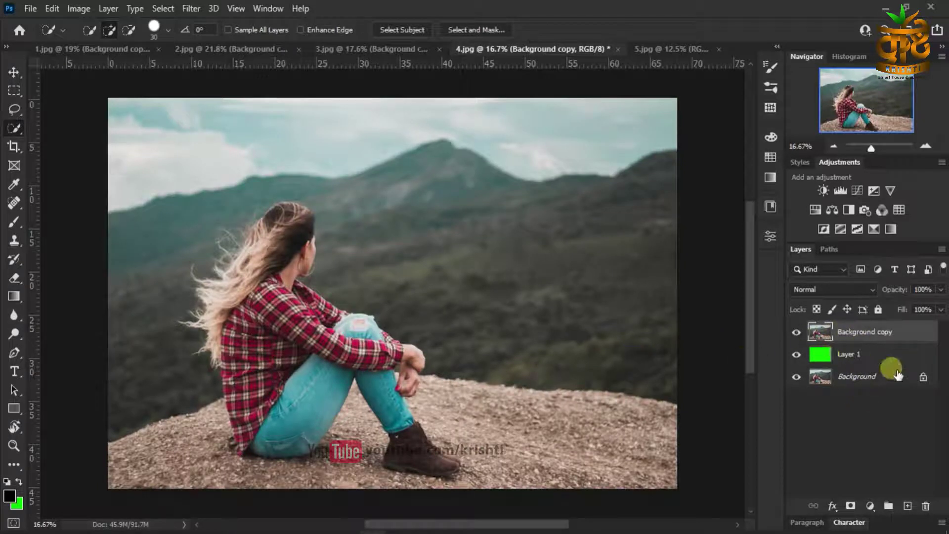
- With Quick Selection active, mask Background copy to the plaid-shirt girl
{"action": "left_click", "coordinate": [14, 73]}
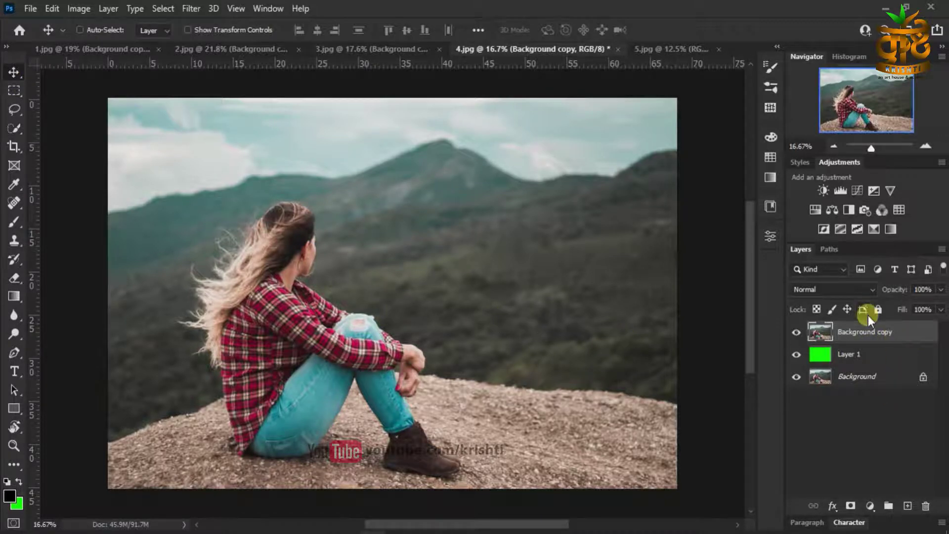
{"action": "left_click", "coordinate": [14, 128]}
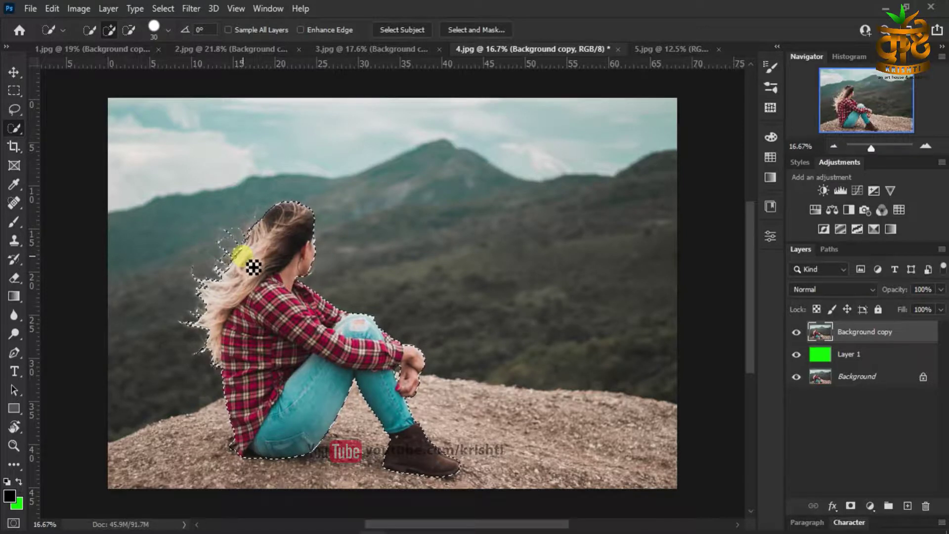
{"action": "scroll", "coordinate": [244, 256], "scroll_direction": "up", "scroll_amount": 3}
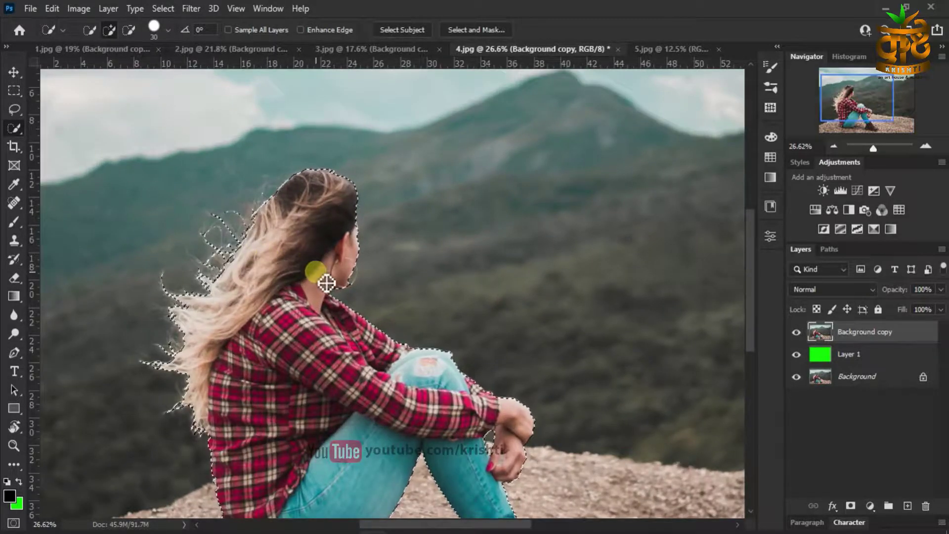
{"action": "scroll", "coordinate": [329, 270], "scroll_direction": "up", "scroll_amount": 2}
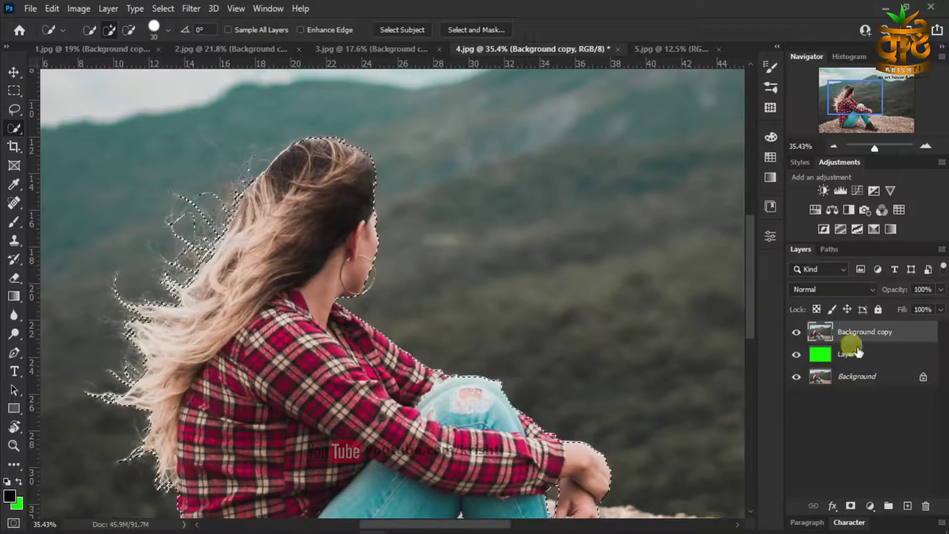
{"action": "left_click", "coordinate": [850, 506]}
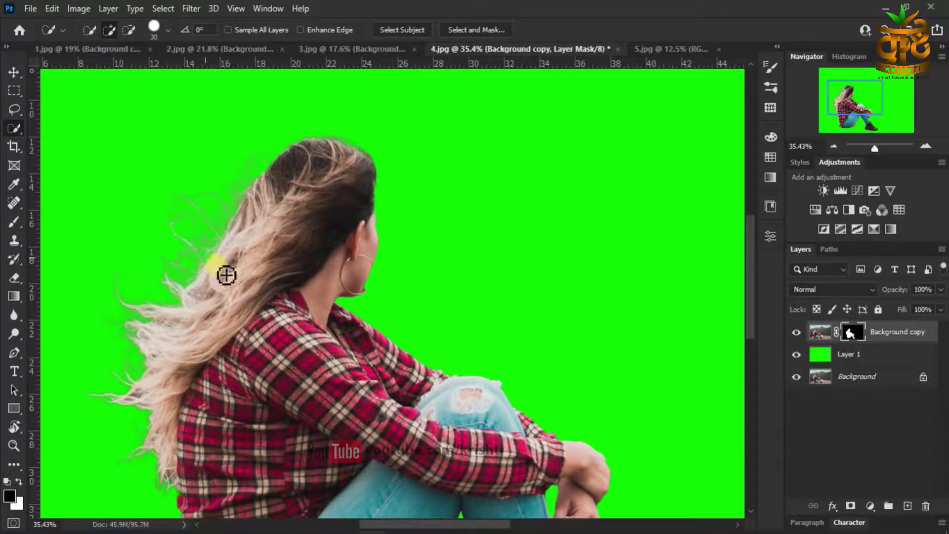
- Inspect the masked hair edge, fit the image on screen, and drag the girl toward 5.jpg
{"action": "scroll", "coordinate": [199, 256], "scroll_direction": "up", "scroll_amount": 3}
{"action": "scroll", "coordinate": [197, 256], "scroll_direction": "up", "scroll_amount": 3}
{"action": "scroll", "coordinate": [197, 248], "scroll_direction": "up", "scroll_amount": 3}
{"action": "mouse_move", "coordinate": [243, 232]}
{"action": "left_mouse_down"}
{"action": "mouse_move", "coordinate": [339, 390]}
{"action": "mouse_move", "coordinate": [430, 303]}
{"action": "mouse_move", "coordinate": [360, 377]}
{"action": "mouse_move", "coordinate": [384, 255]}
{"action": "mouse_move", "coordinate": [419, 208]}
{"action": "mouse_move", "coordinate": [364, 271]}
{"action": "mouse_move", "coordinate": [368, 340]}
{"action": "mouse_move", "coordinate": [339, 339]}
{"action": "mouse_move", "coordinate": [322, 207]}
{"action": "mouse_move", "coordinate": [281, 258]}
{"action": "mouse_move", "coordinate": [336, 299]}
{"action": "left_mouse_up"}
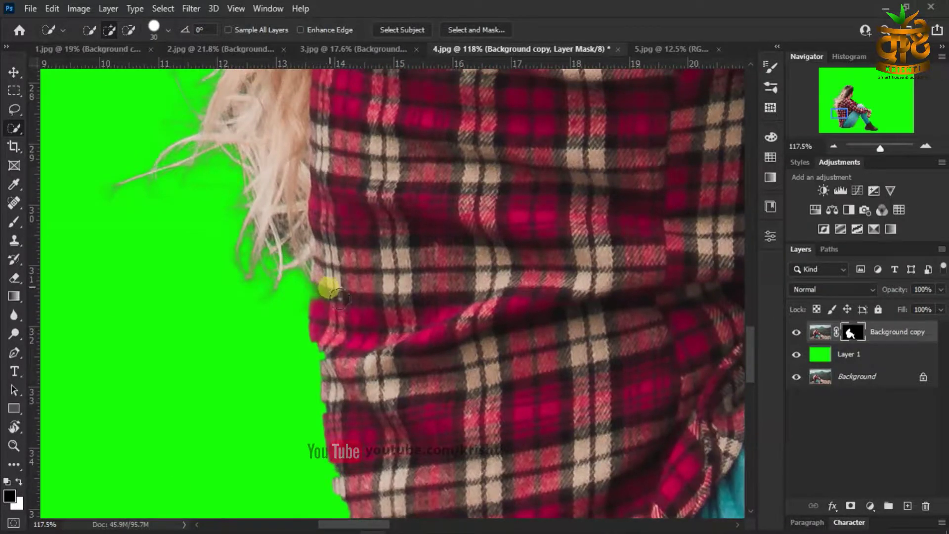
{"action": "key", "text": "ctrl+0"}
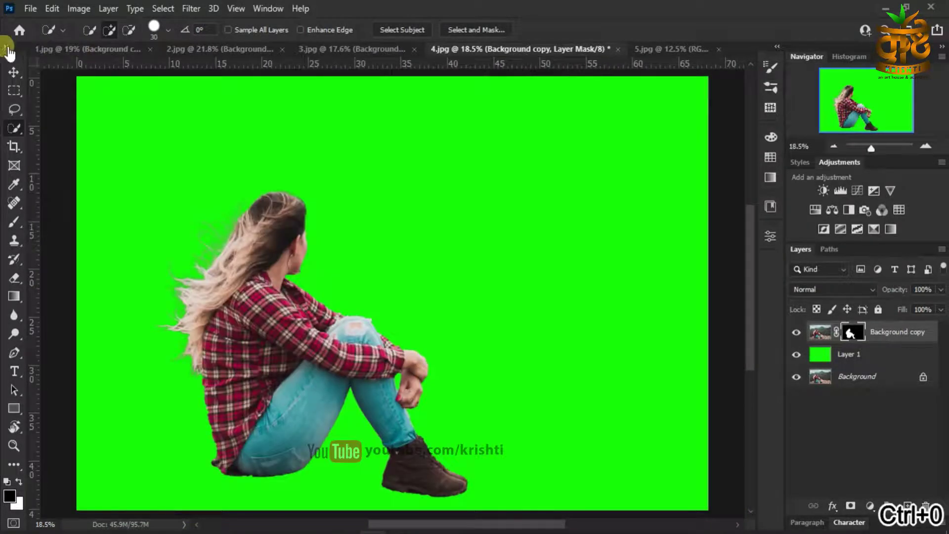
{"action": "left_click", "coordinate": [14, 72]}
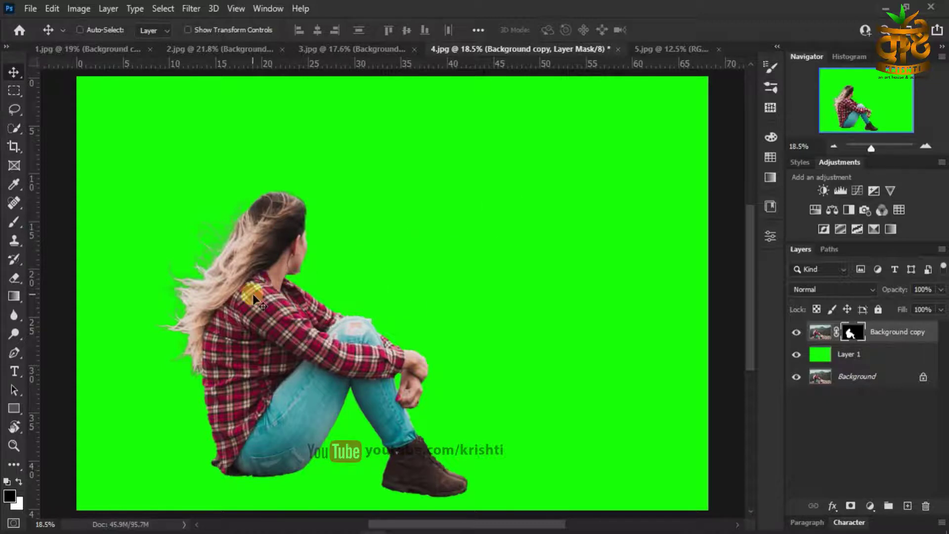
{"action": "left_click_drag", "start_coordinate": [261, 298], "coordinate": [462, 207]}
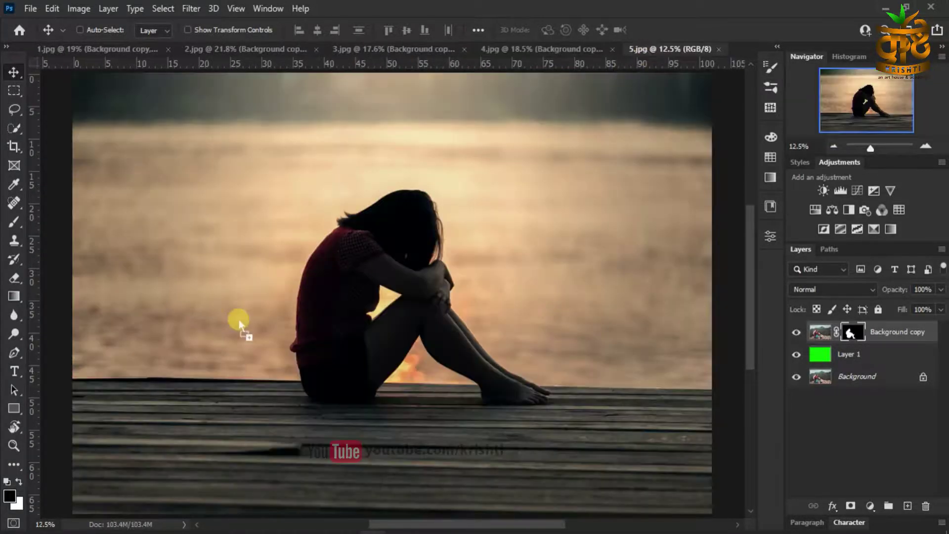
- Drop the girl on the left of the dock photo and enlarge her to about 158 percent
{"action": "left_click_drag", "start_coordinate": [238, 318], "coordinate": [268, 325]}
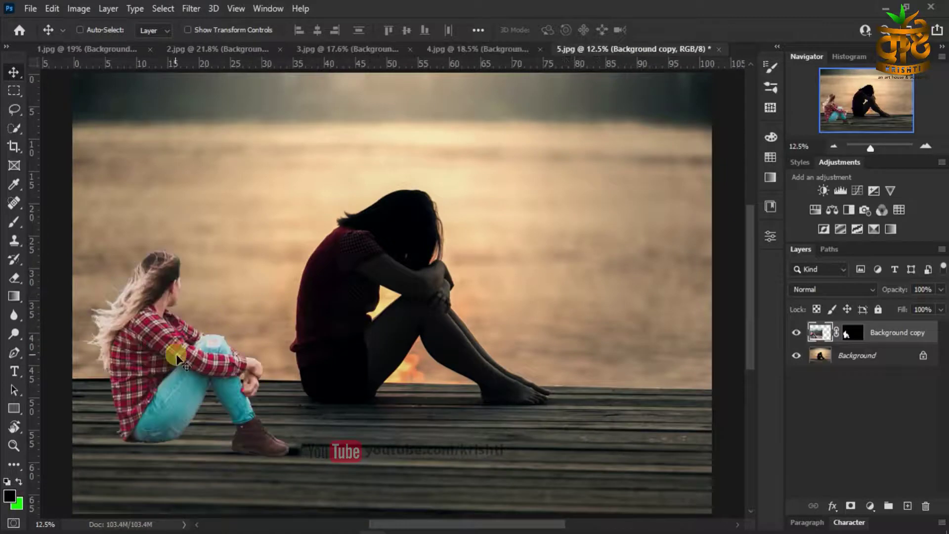
{"action": "left_click_drag", "start_coordinate": [180, 346], "coordinate": [183, 392]}
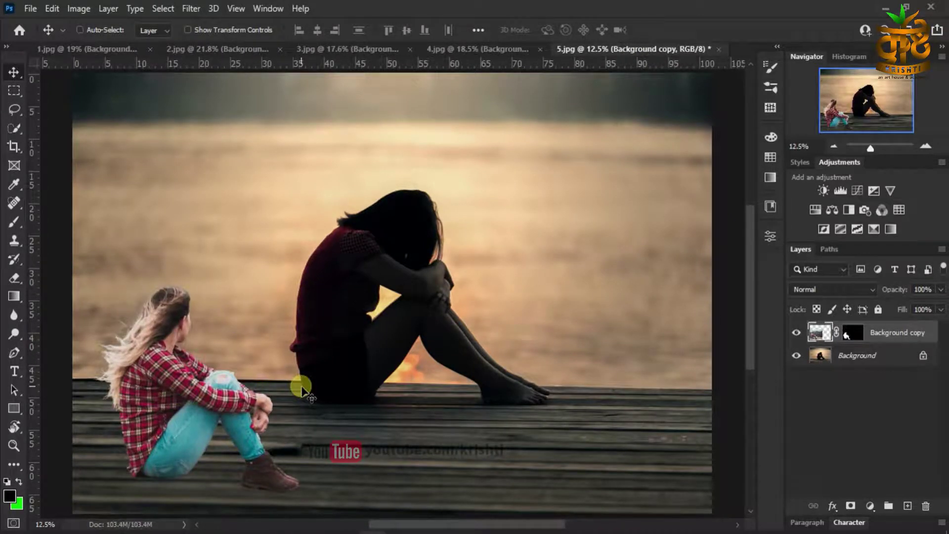
{"action": "key", "text": "ctrl+t"}
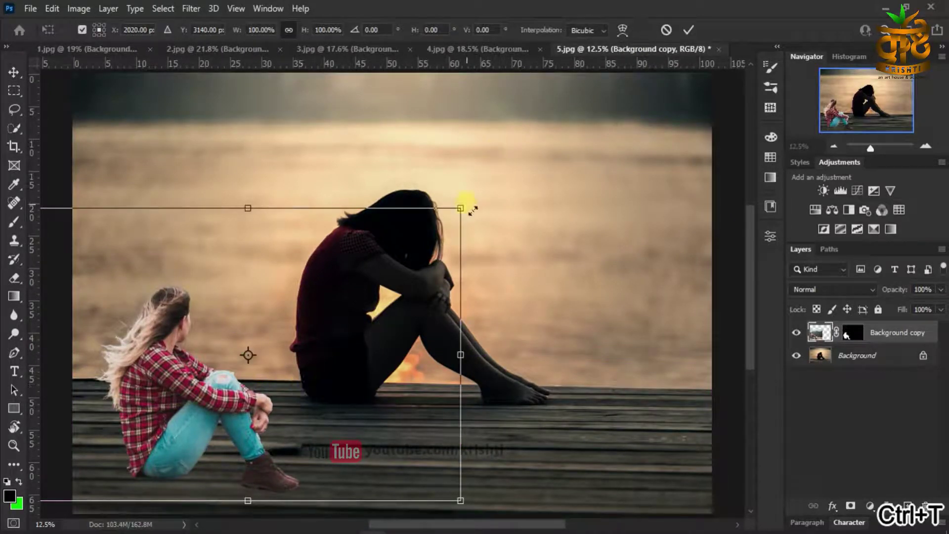
{"action": "mouse_move", "coordinate": [460, 208]}
{"action": "left_mouse_down"}
{"action": "mouse_move", "coordinate": [565, 134]}
{"action": "mouse_move", "coordinate": [711, 64]}
{"action": "left_mouse_up"}
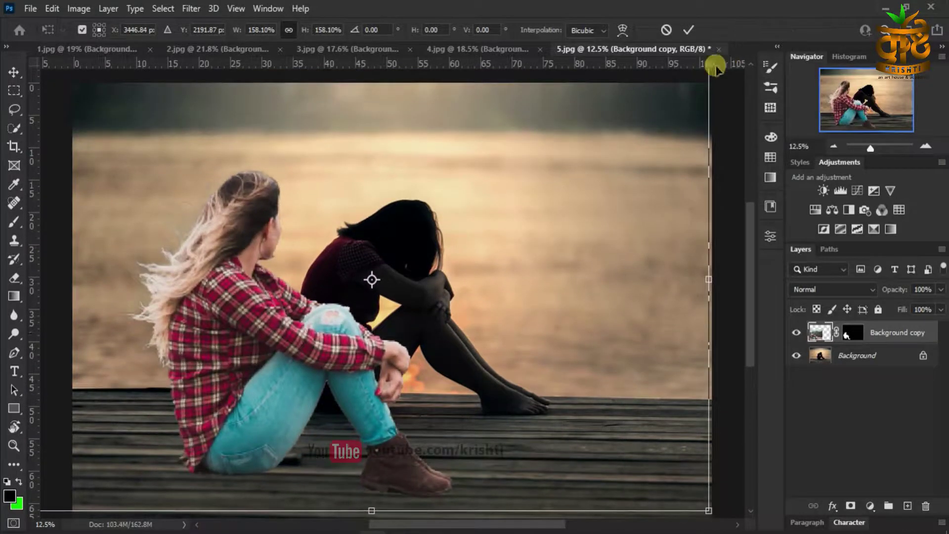
{"action": "key", "text": "Return"}
{"action": "scroll", "coordinate": [364, 338], "scroll_direction": "down", "scroll_amount": 2}
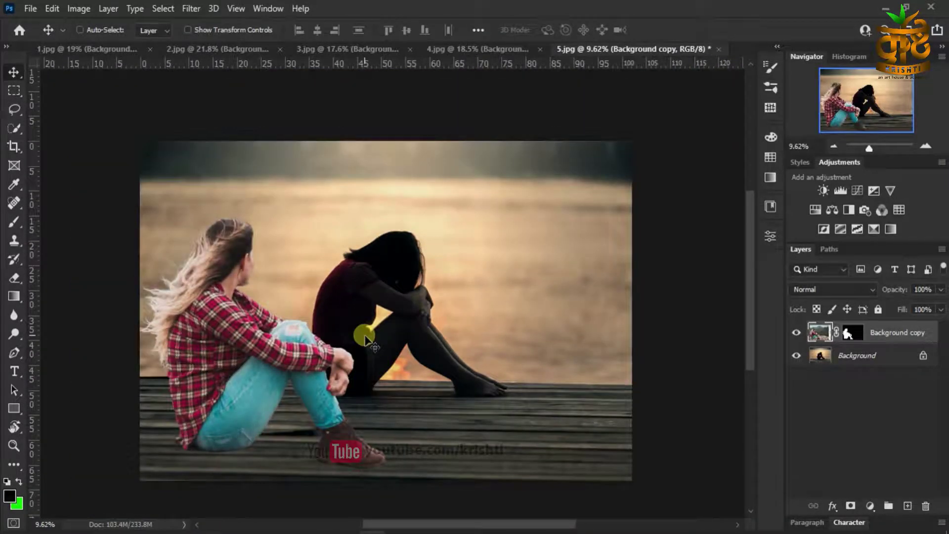
{"action": "scroll", "coordinate": [243, 326], "scroll_direction": "up", "scroll_amount": 3}
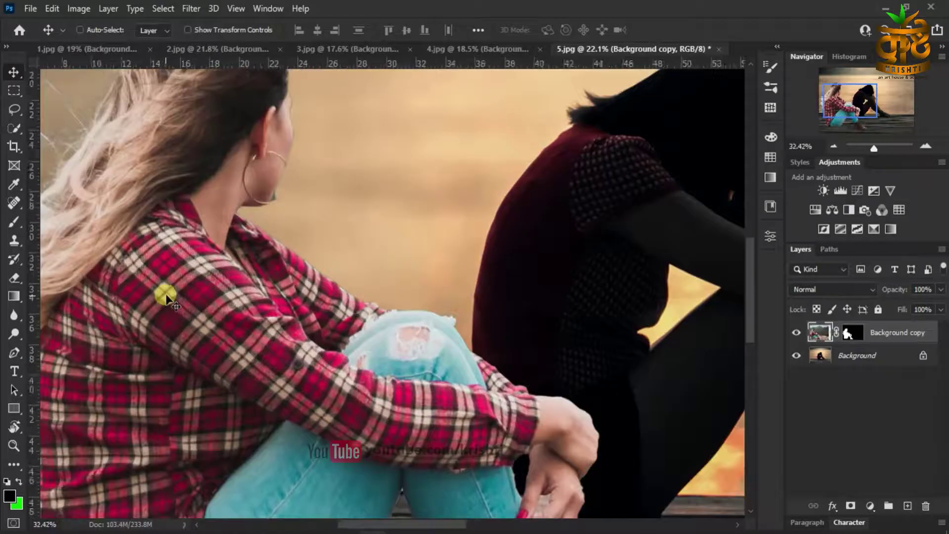
{"action": "scroll", "coordinate": [159, 277], "scroll_direction": "up", "scroll_amount": 2}
{"action": "scroll", "coordinate": [297, 306], "scroll_direction": "left", "scroll_amount": 3}
{"action": "scroll", "coordinate": [301, 239], "scroll_direction": "up", "scroll_amount": 2}
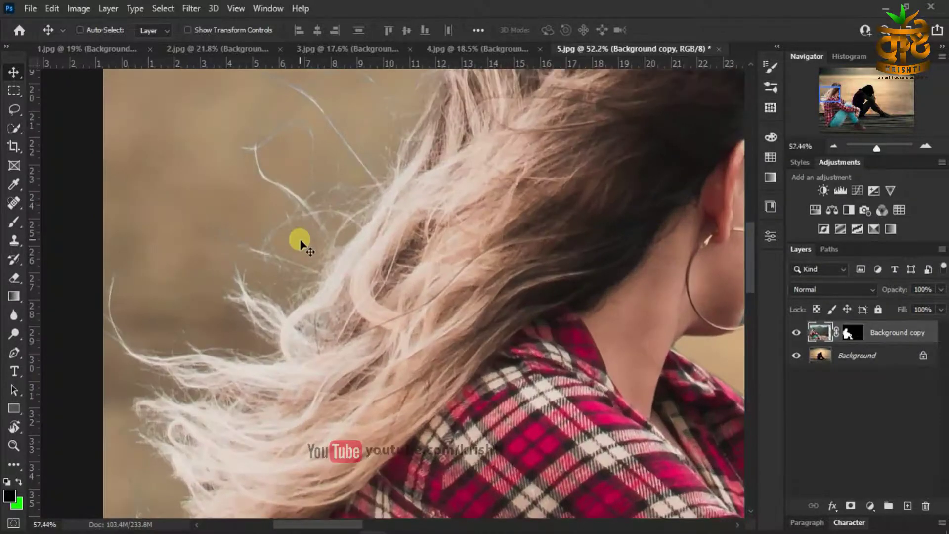
{"action": "scroll", "coordinate": [379, 186], "scroll_direction": "up", "scroll_amount": 2}
{"action": "scroll", "coordinate": [469, 208], "scroll_direction": "right", "scroll_amount": 5}
{"action": "scroll", "coordinate": [363, 359], "scroll_direction": "right", "scroll_amount": 5}
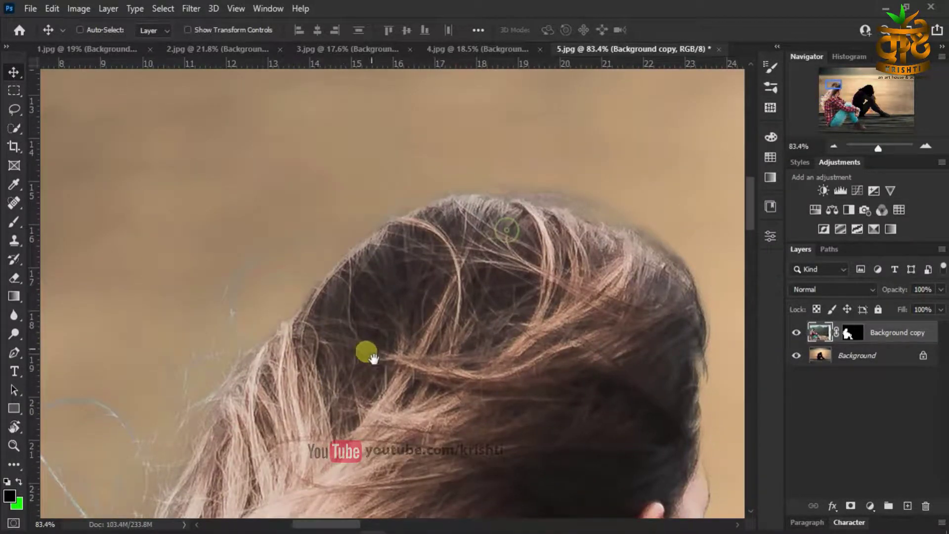
{"action": "scroll", "coordinate": [399, 292], "scroll_direction": "up", "scroll_amount": 3}
{"action": "scroll", "coordinate": [405, 359], "scroll_direction": "down", "scroll_amount": 5}
{"action": "scroll", "coordinate": [366, 254], "scroll_direction": "left", "scroll_amount": 5}
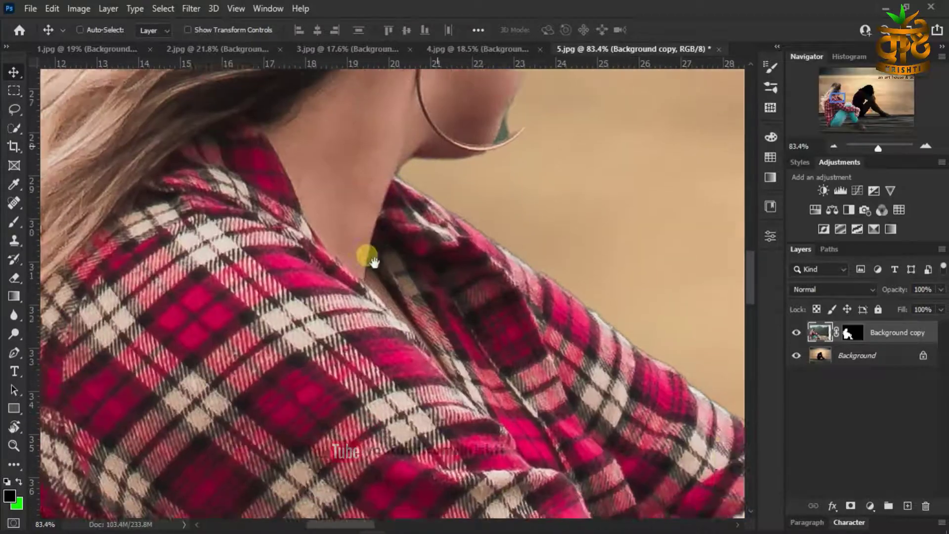
{"action": "scroll", "coordinate": [446, 356], "scroll_direction": "down", "scroll_amount": 5}
{"action": "scroll", "coordinate": [392, 332], "scroll_direction": "left", "scroll_amount": 5}
{"action": "scroll", "coordinate": [309, 409], "scroll_direction": "down", "scroll_amount": 5}
{"action": "scroll", "coordinate": [418, 445], "scroll_direction": "down", "scroll_amount": 5}
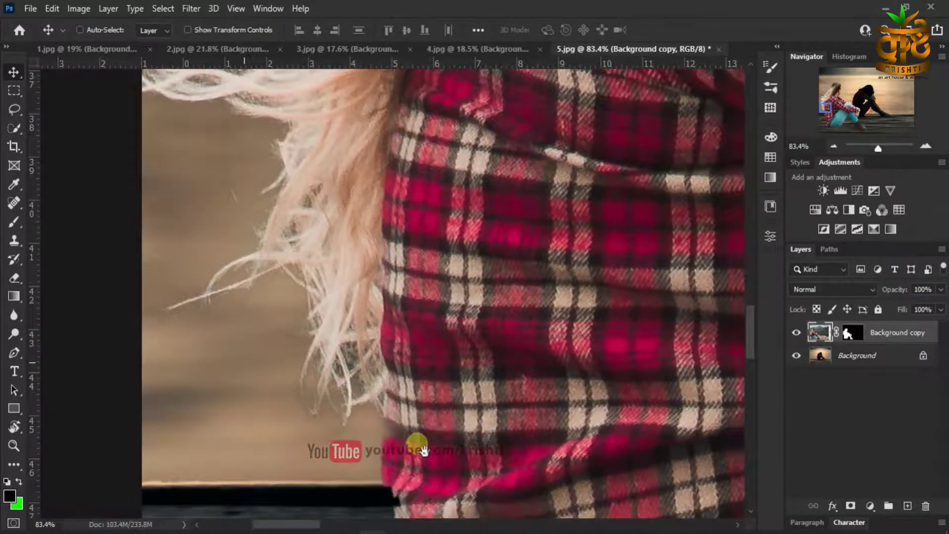
{"action": "scroll", "coordinate": [350, 328], "scroll_direction": "right", "scroll_amount": 5}
{"action": "scroll", "coordinate": [346, 311], "scroll_direction": "down", "scroll_amount": 3}
{"action": "scroll", "coordinate": [321, 341], "scroll_direction": "right", "scroll_amount": 5}
{"action": "scroll", "coordinate": [360, 417], "scroll_direction": "right", "scroll_amount": 5}
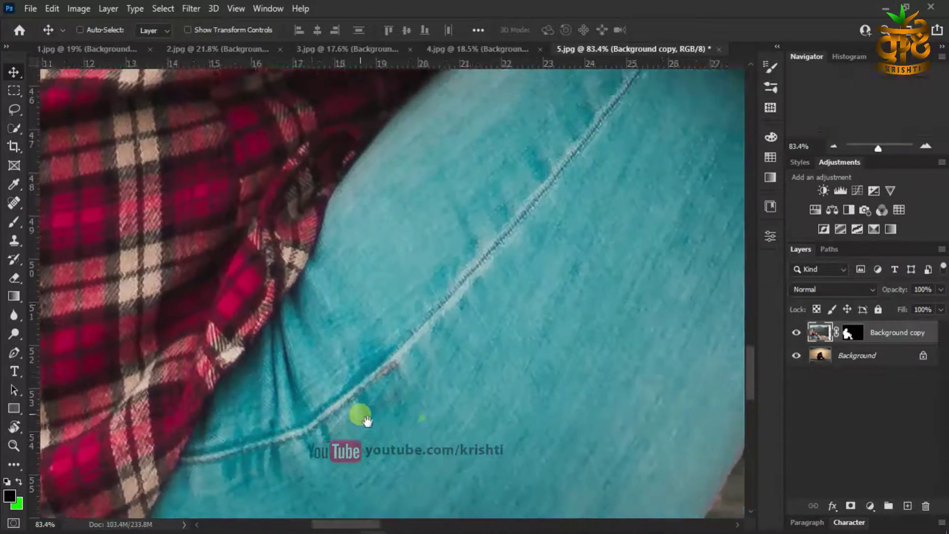
{"action": "scroll", "coordinate": [409, 394], "scroll_direction": "right", "scroll_amount": 5}
{"action": "scroll", "coordinate": [503, 400], "scroll_direction": "right", "scroll_amount": 5}
{"action": "scroll", "coordinate": [430, 392], "scroll_direction": "right", "scroll_amount": 5}
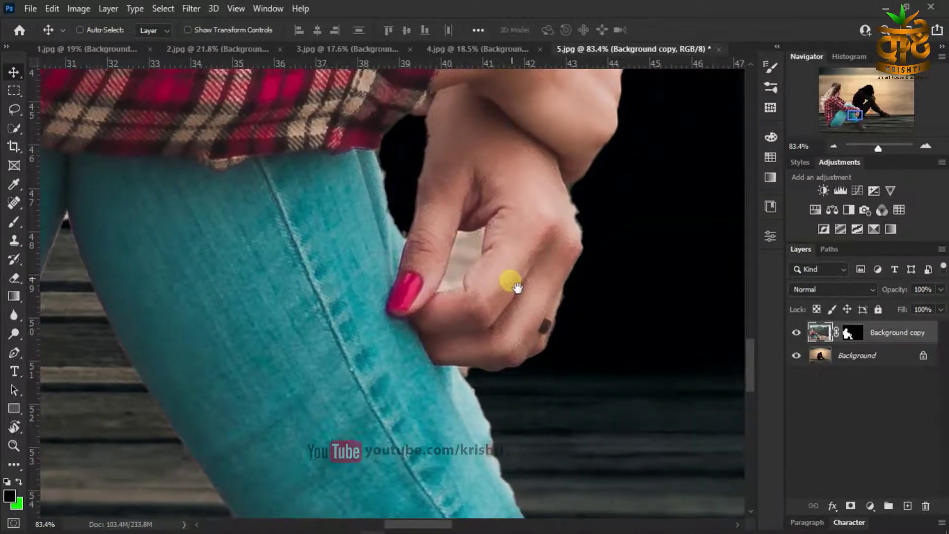
{"action": "scroll", "coordinate": [498, 336], "scroll_direction": "up", "scroll_amount": 5}
{"action": "scroll", "coordinate": [467, 331], "scroll_direction": "right", "scroll_amount": 2}
{"action": "scroll", "coordinate": [444, 267], "scroll_direction": "right", "scroll_amount": 3}
{"action": "scroll", "coordinate": [424, 323], "scroll_direction": "up", "scroll_amount": 5}
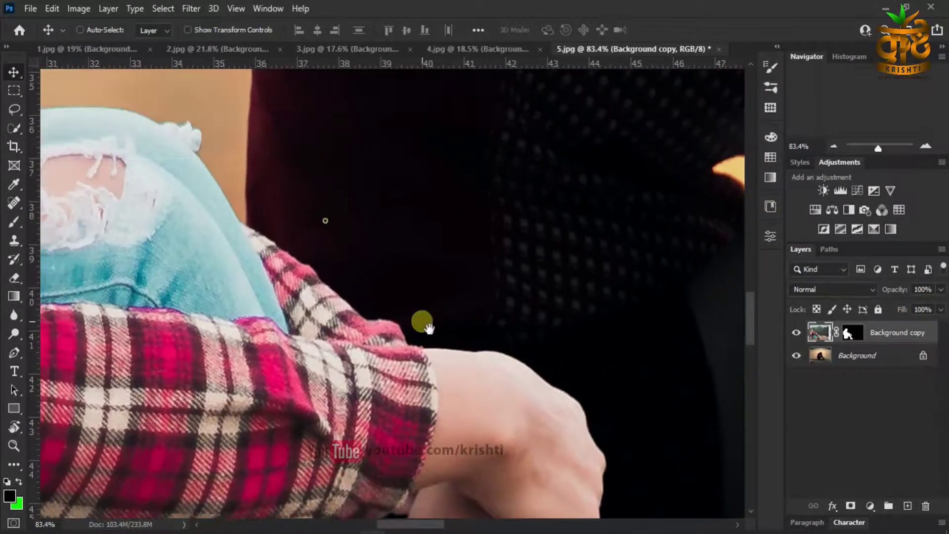
{"action": "scroll", "coordinate": [494, 384], "scroll_direction": "up", "scroll_amount": 3}
{"action": "scroll", "coordinate": [494, 384], "scroll_direction": "left", "scroll_amount": 5}
{"action": "scroll", "coordinate": [368, 302], "scroll_direction": "up", "scroll_amount": 3}
{"action": "scroll", "coordinate": [346, 267], "scroll_direction": "left", "scroll_amount": 5}
{"action": "scroll", "coordinate": [318, 233], "scroll_direction": "up", "scroll_amount": 3}
{"action": "scroll", "coordinate": [395, 296], "scroll_direction": "left", "scroll_amount": 5}
{"action": "scroll", "coordinate": [456, 364], "scroll_direction": "left", "scroll_amount": 1}
{"action": "scroll", "coordinate": [364, 251], "scroll_direction": "down", "scroll_amount": 2}
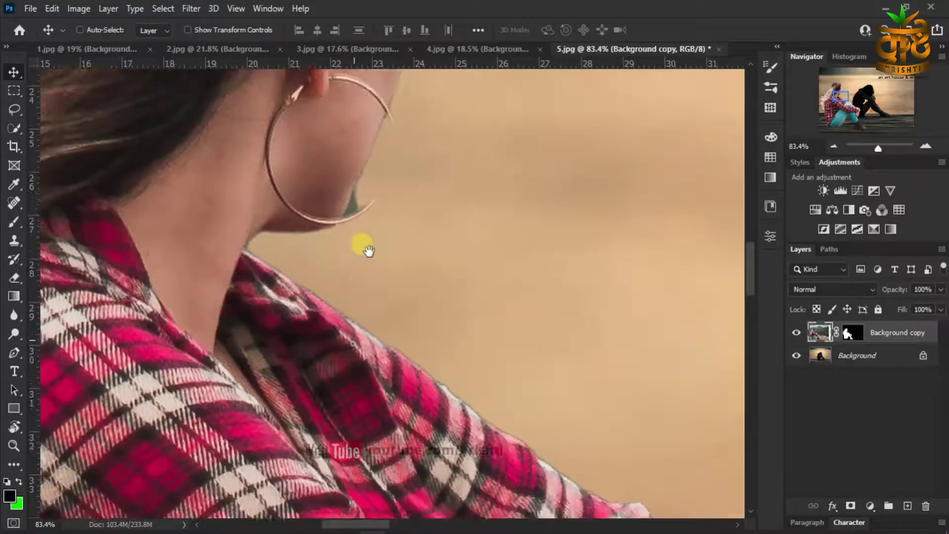
{"action": "scroll", "coordinate": [372, 345], "scroll_direction": "down", "scroll_amount": 3}
{"action": "scroll", "coordinate": [445, 367], "scroll_direction": "down", "scroll_amount": 1}
{"action": "scroll", "coordinate": [444, 365], "scroll_direction": "up", "scroll_amount": 3}
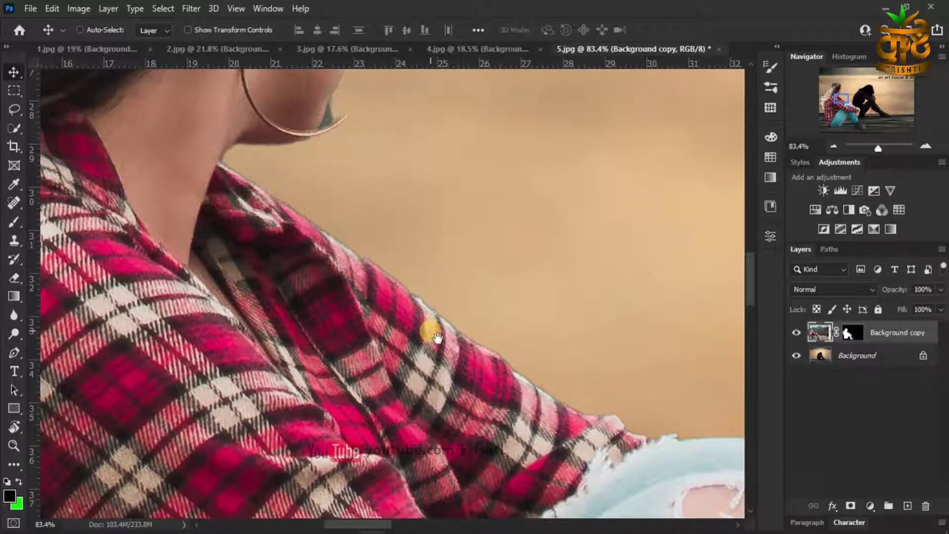
{"action": "left_click_drag", "start_coordinate": [437, 337], "coordinate": [232, 124]}
{"action": "mouse_move", "coordinate": [499, 342]}
{"action": "left_mouse_down"}
{"action": "mouse_move", "coordinate": [296, 134]}
{"action": "mouse_move", "coordinate": [317, 238]}
{"action": "left_mouse_up"}
{"action": "left_click_drag", "start_coordinate": [419, 277], "coordinate": [302, 203]}
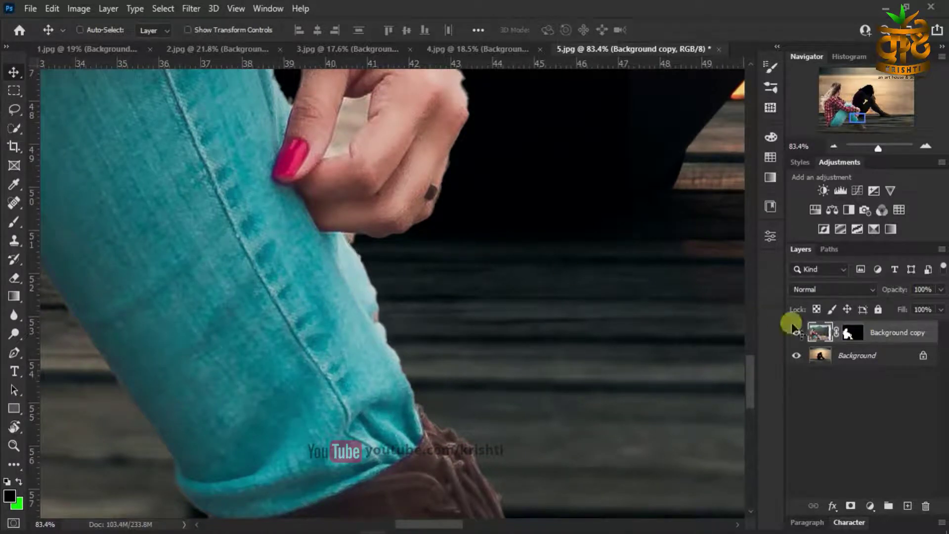
{"action": "left_click_drag", "start_coordinate": [332, 211], "coordinate": [250, 343]}
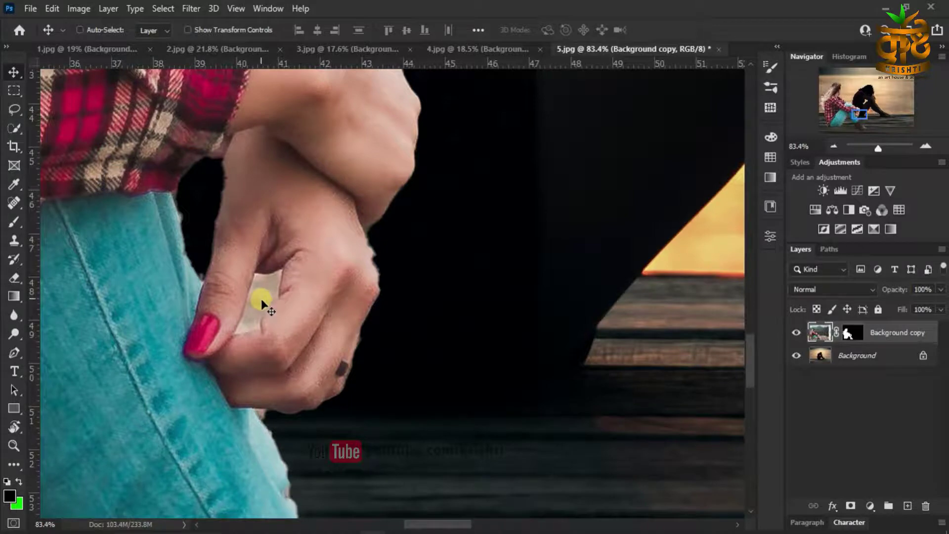
{"action": "scroll", "coordinate": [261, 302], "scroll_direction": "up", "scroll_amount": 2}
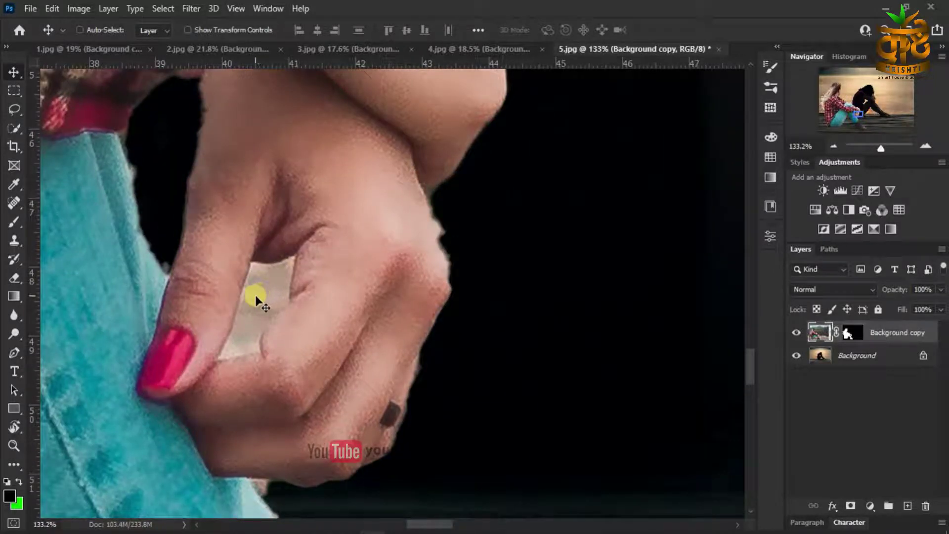
{"action": "scroll", "coordinate": [256, 299], "scroll_direction": "down", "scroll_amount": 3}
{"action": "scroll", "coordinate": [255, 302], "scroll_direction": "down", "scroll_amount": 2}
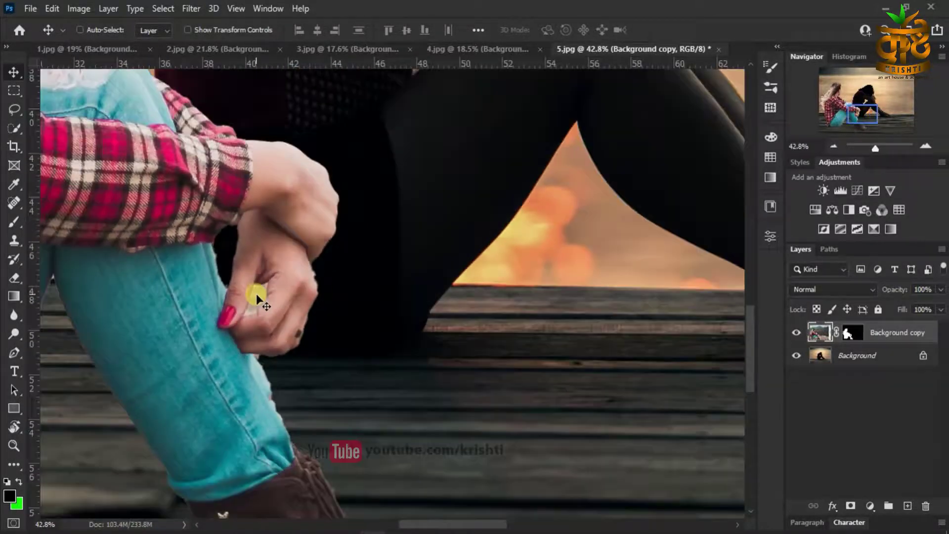
{"action": "left_click_drag", "start_coordinate": [250, 237], "coordinate": [425, 351]}
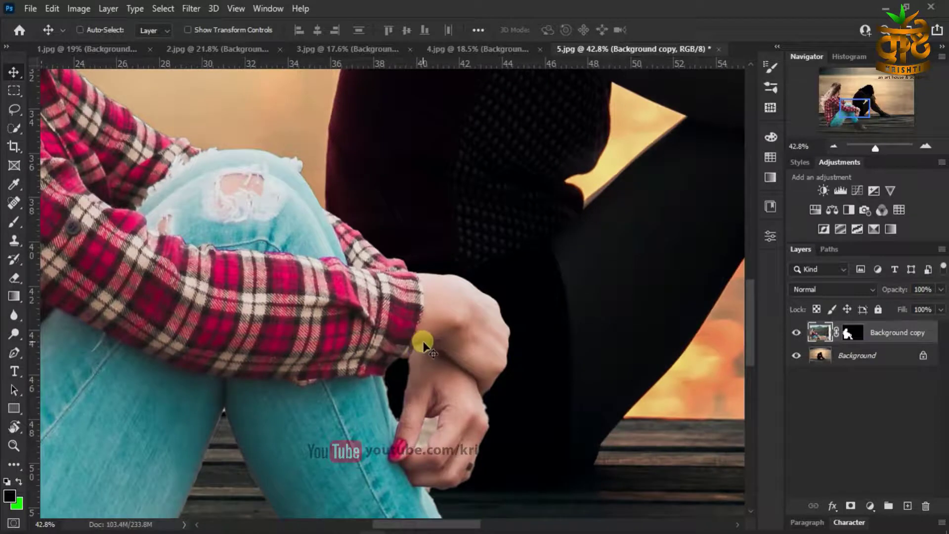
{"action": "key", "text": "ctrl+0"}
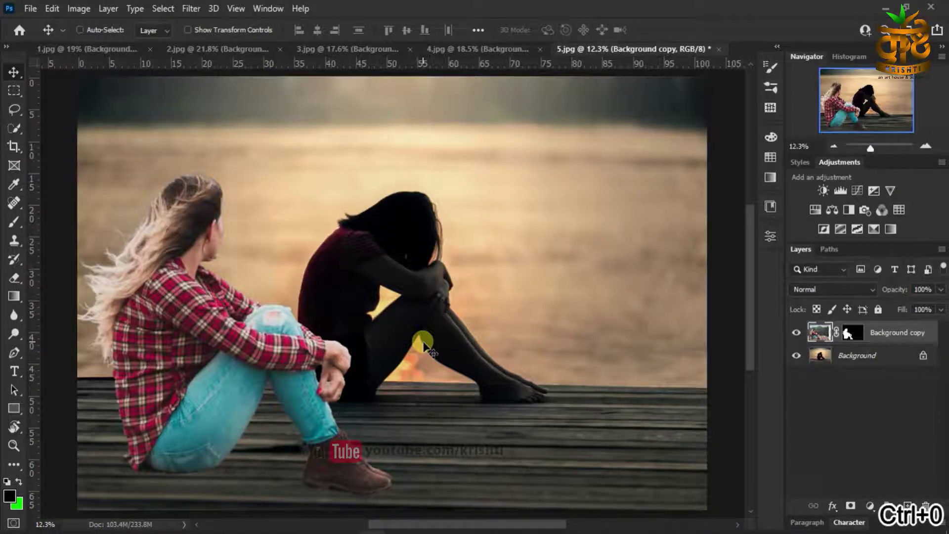